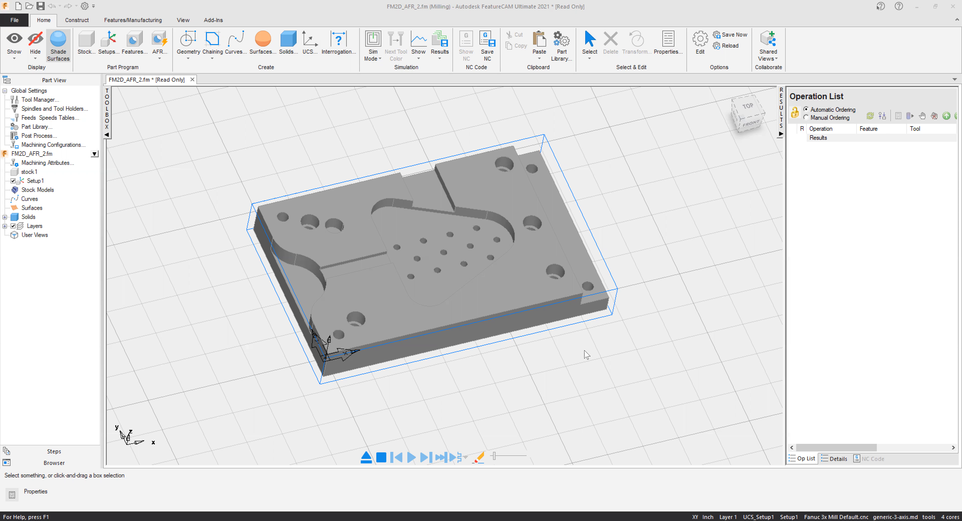
Review the Directed AFR feature-type options for the plate and close them without running recognition.
middle_click_drag(307, 363, 414, 240)
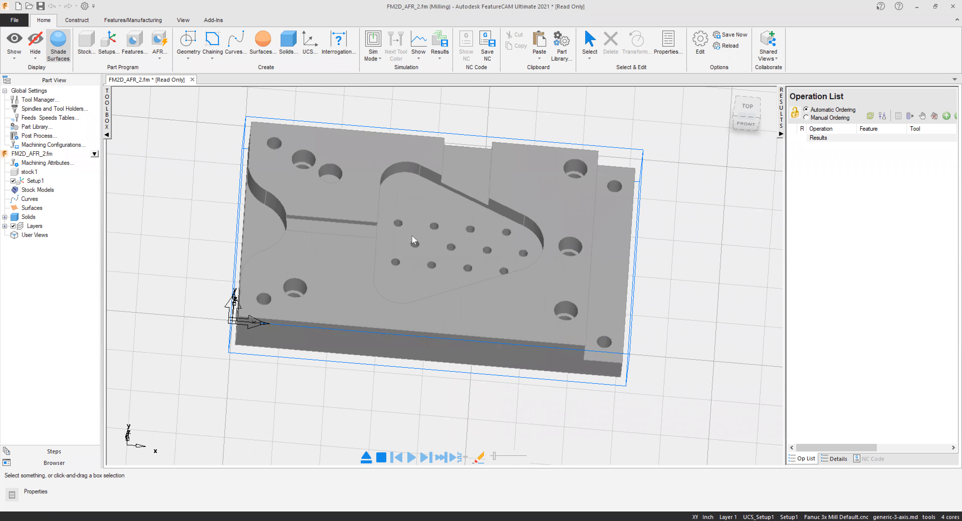
scroll(357, 285, "up", 2)
scroll(397, 276, "down", 3)
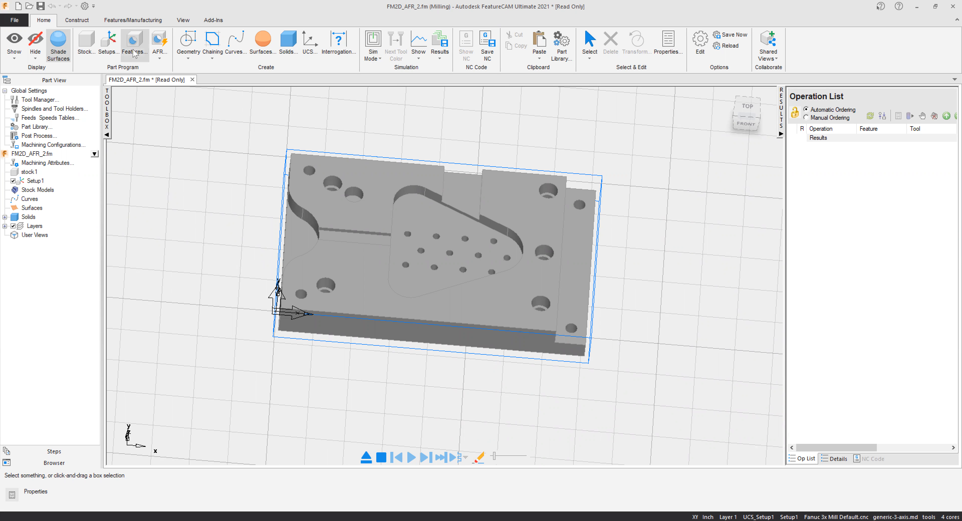
left_click(159, 61)
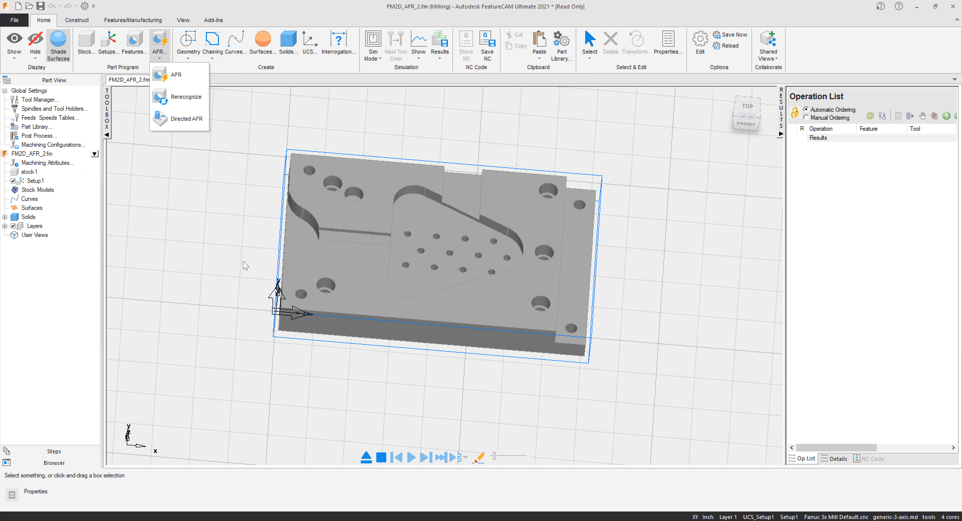
left_click(183, 120)
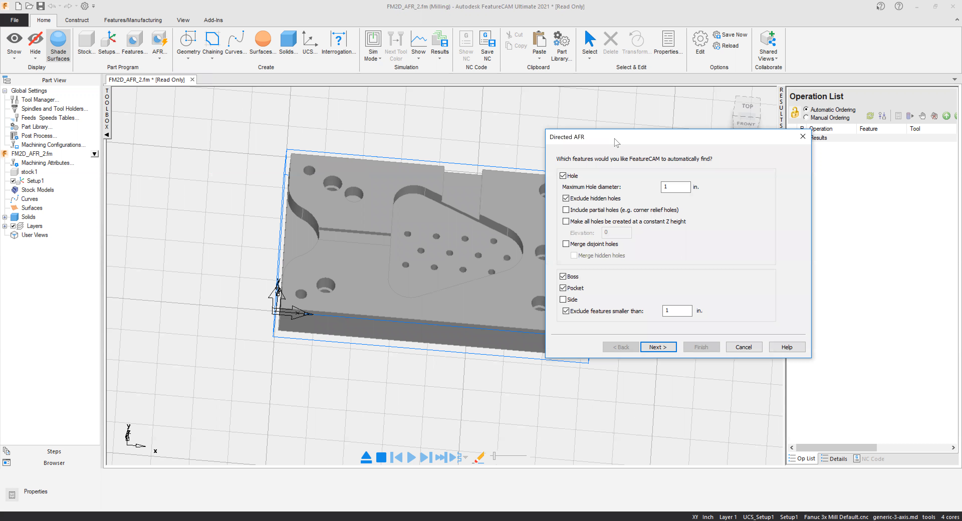
left_click_drag(597, 137, 556, 125)
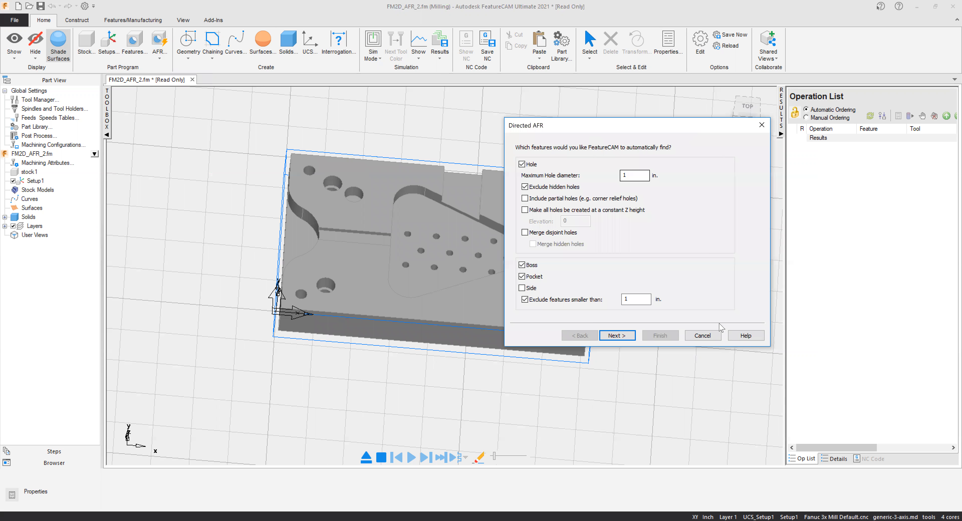
left_click(702, 336)
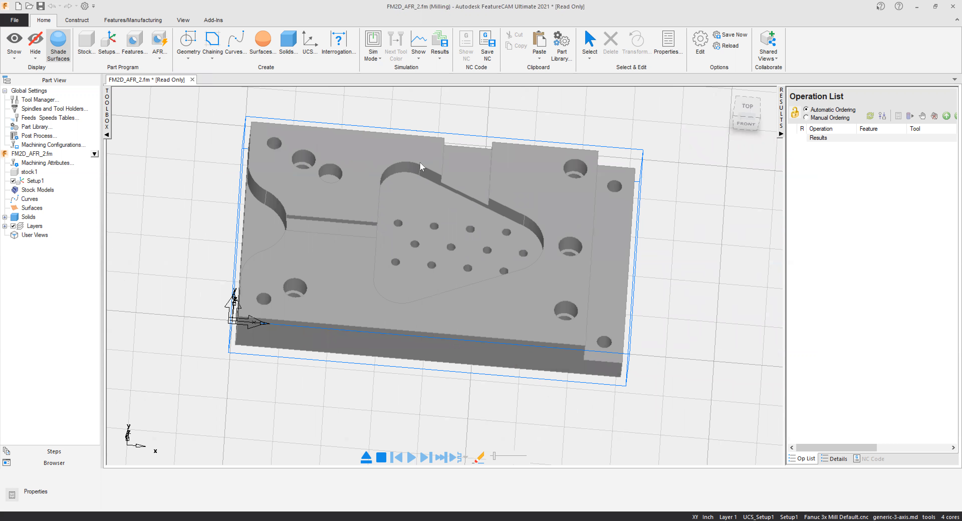
Look through the file types supported for importing a model and leave without importing anything.
left_click(15, 22)
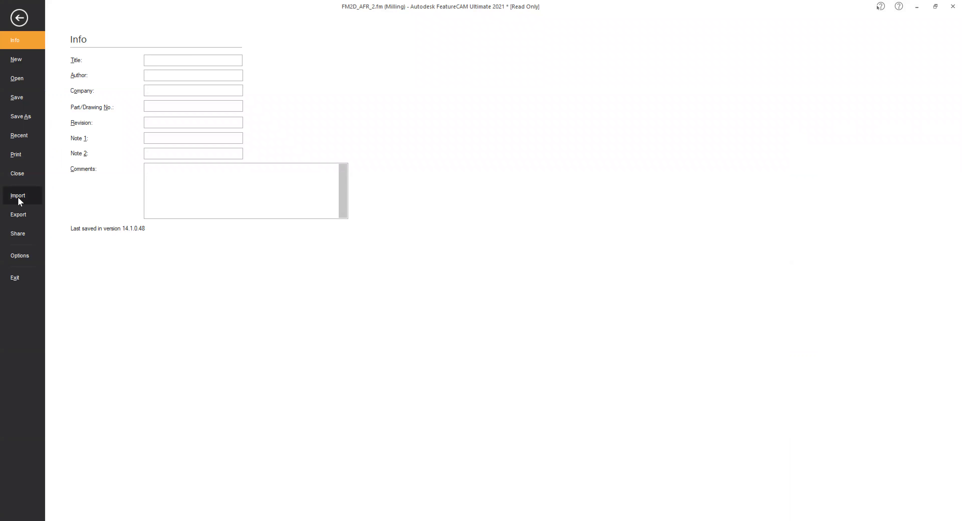
left_click(20, 201)
left_click(366, 422)
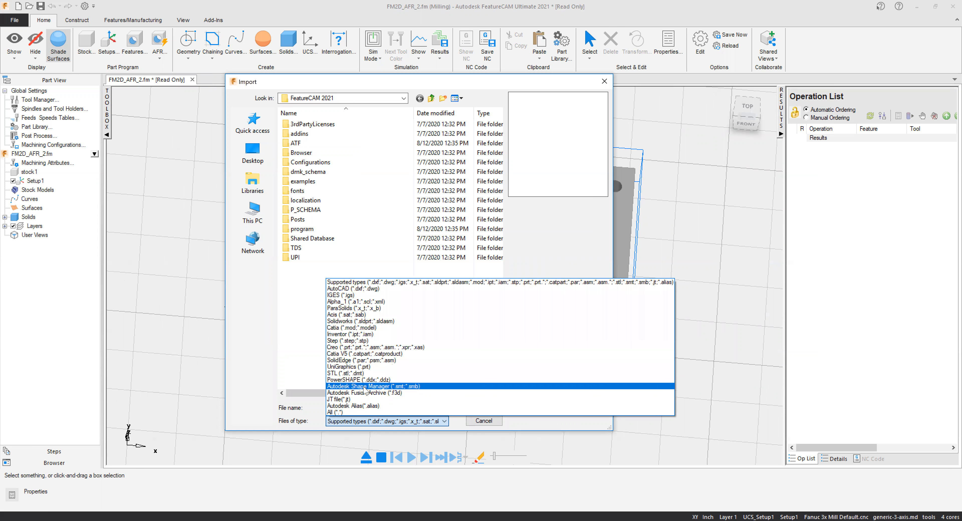
left_click(476, 425)
left_click(476, 423)
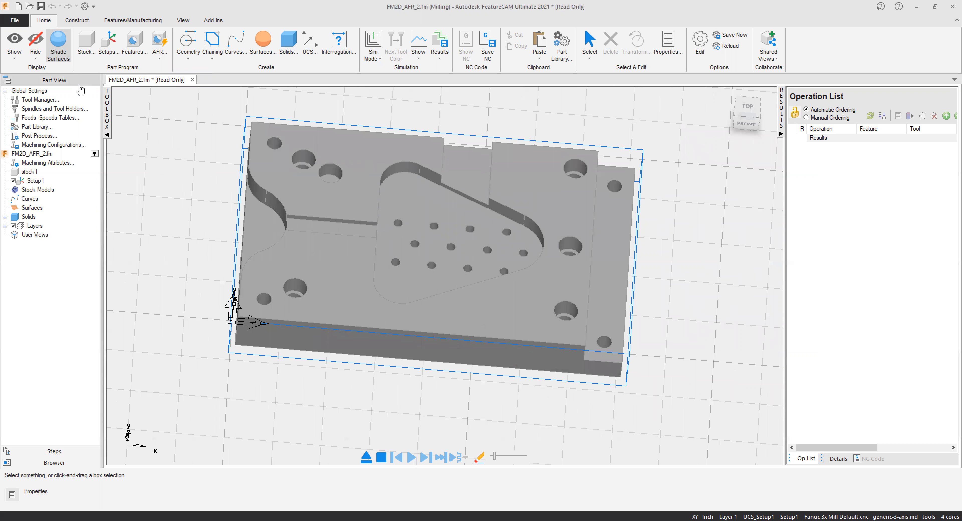
Define the block stock with STAINLESS-15-5_PH material and no multi-axis positioning.
left_click(86, 44)
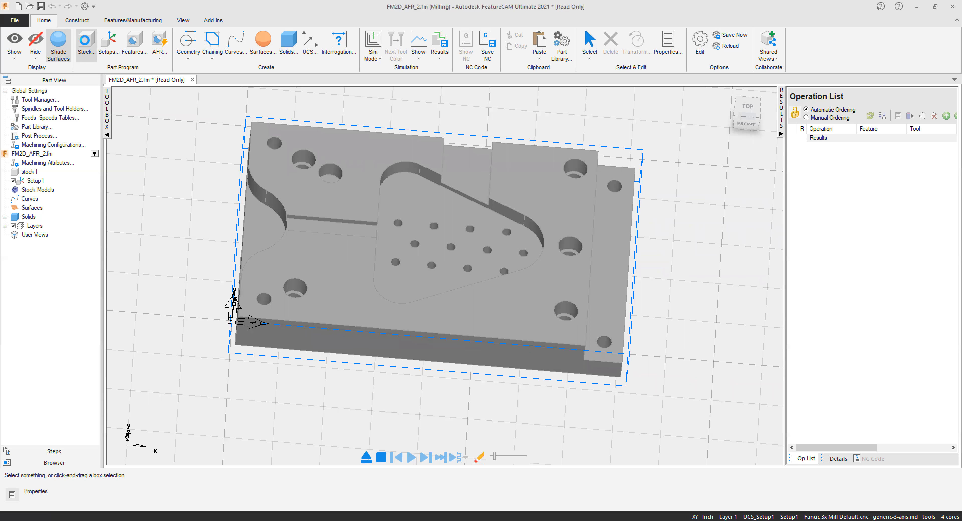
left_click_drag(624, 98, 676, 91)
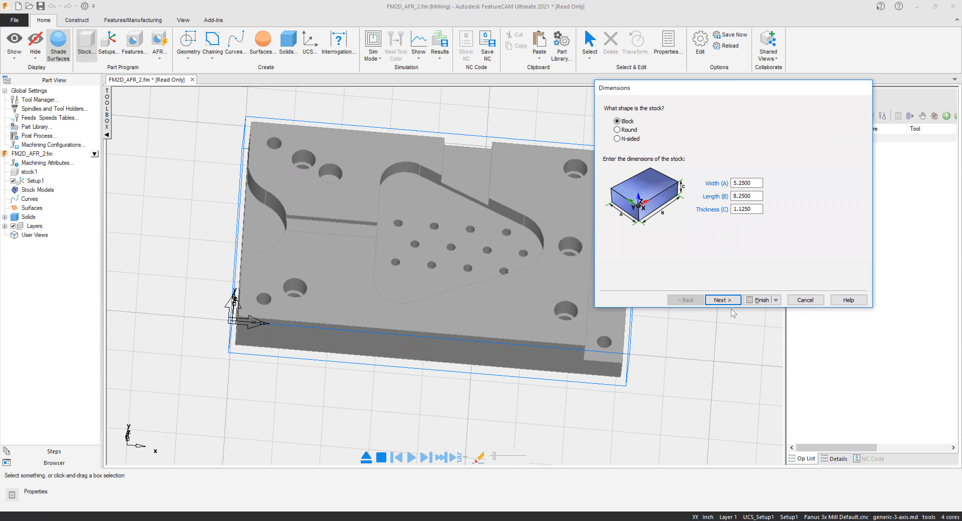
left_click(728, 301)
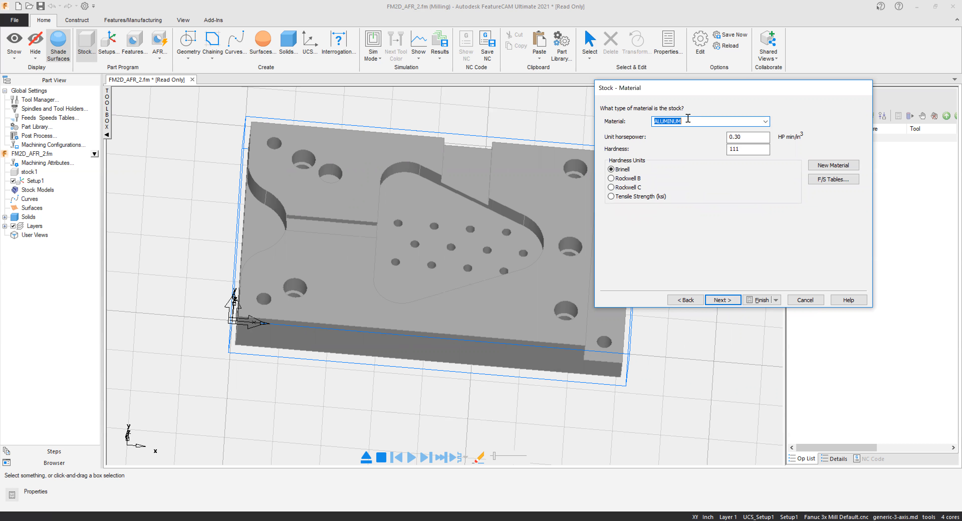
left_click(765, 124)
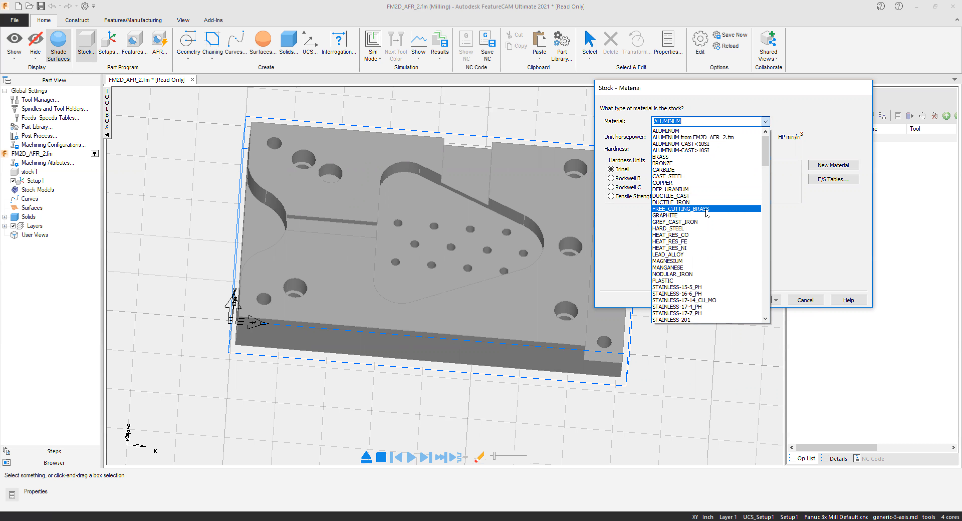
left_click(682, 287)
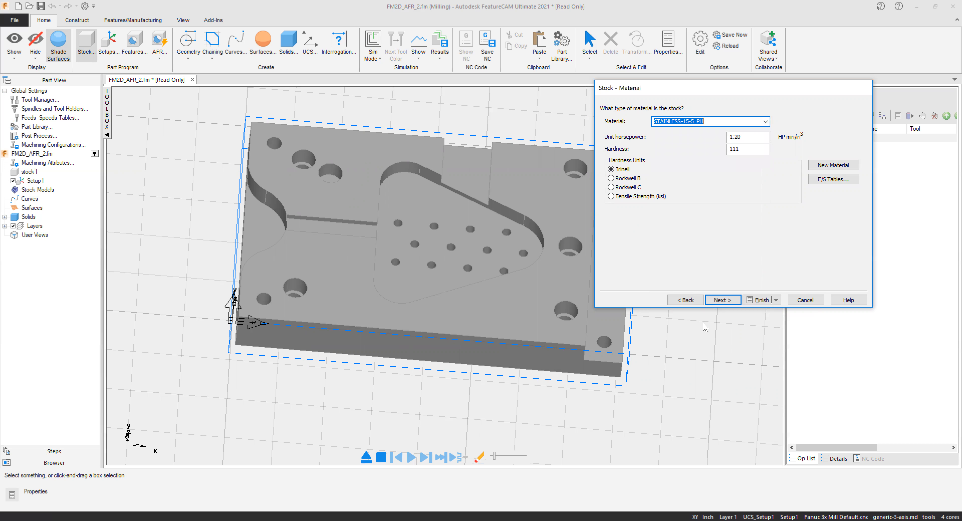
left_click(716, 302)
left_click(716, 301)
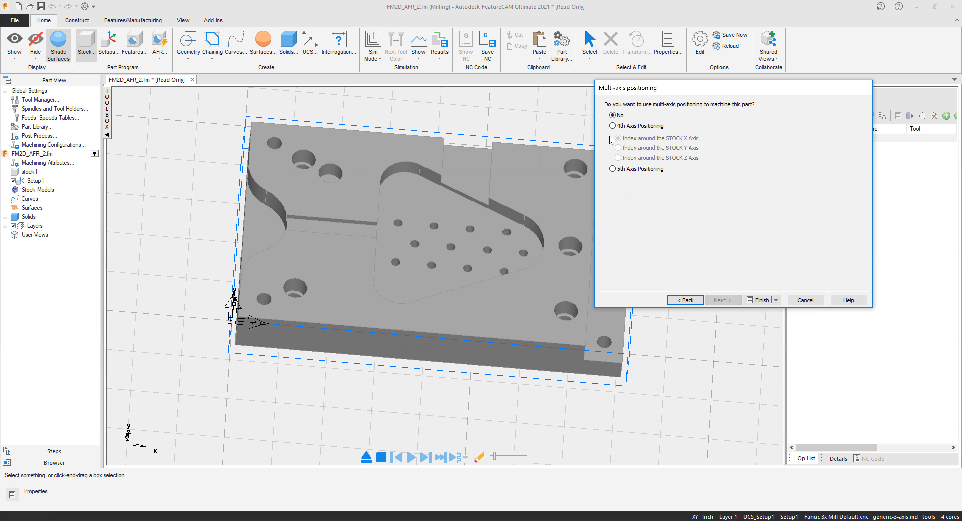
left_click(755, 298)
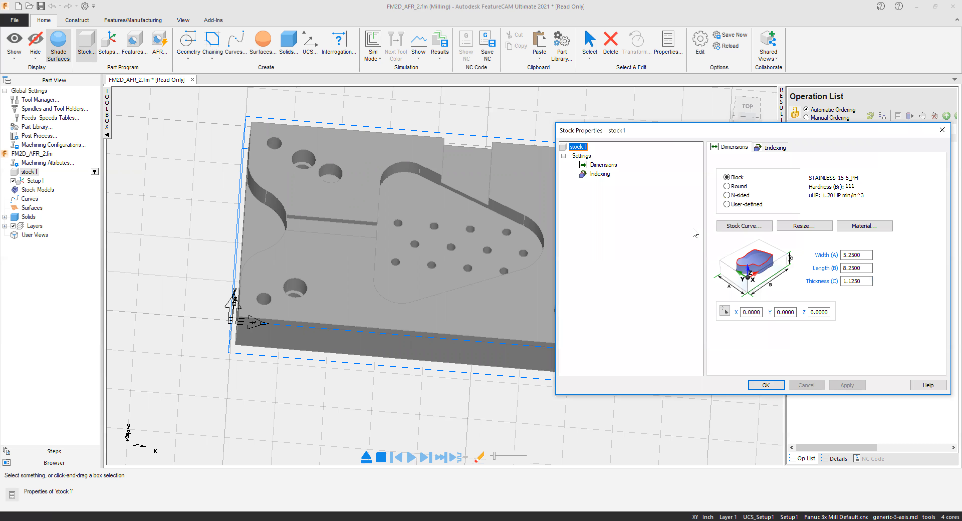
Inspect the stock outline and its block dimensions in the stock properties, and close the properties unchanged.
left_click(403, 130)
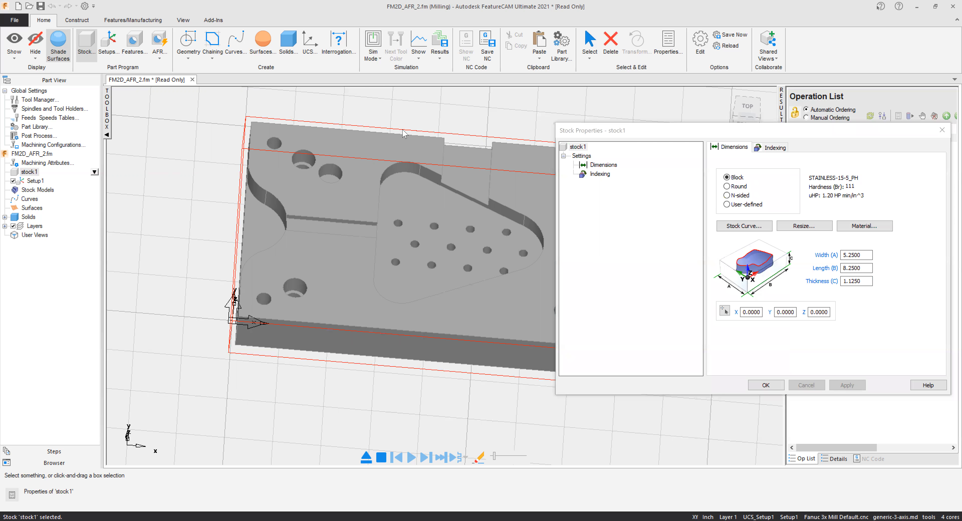
left_click(854, 255)
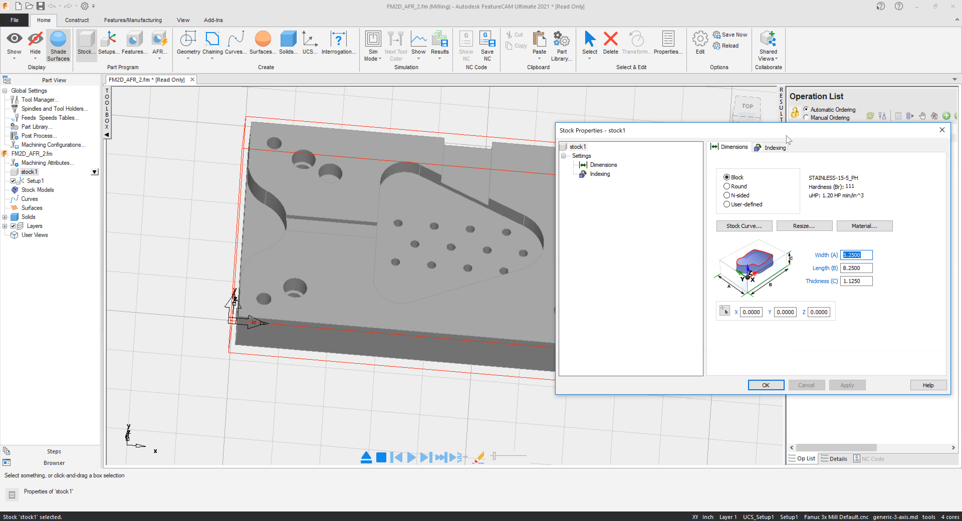
left_click_drag(763, 132, 664, 138)
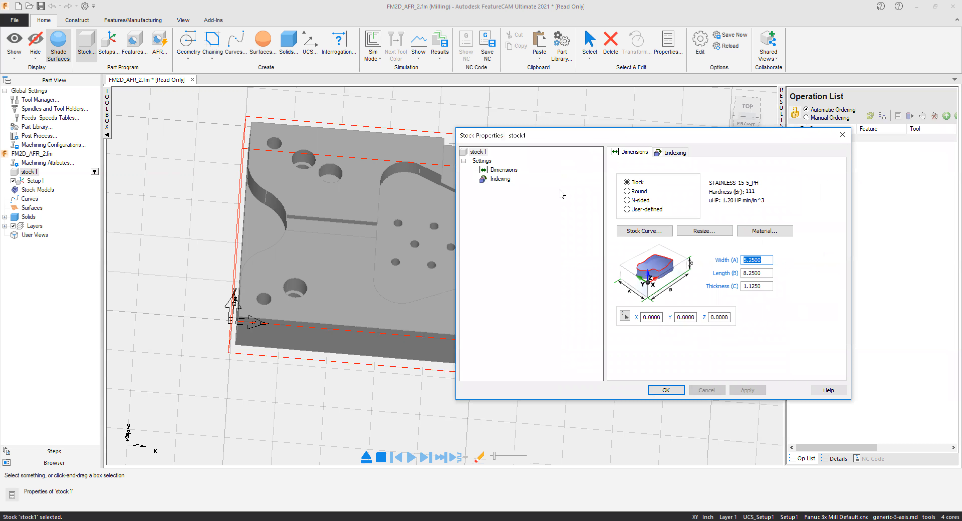
left_click(841, 135)
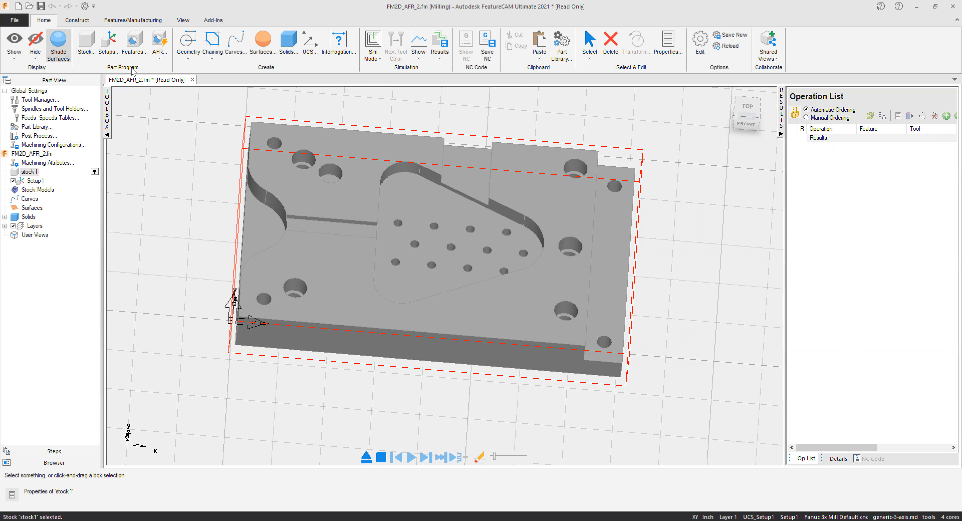
Create a second milling setup aligned to the stock's top face, with its zero at the center of the face.
left_click(107, 50)
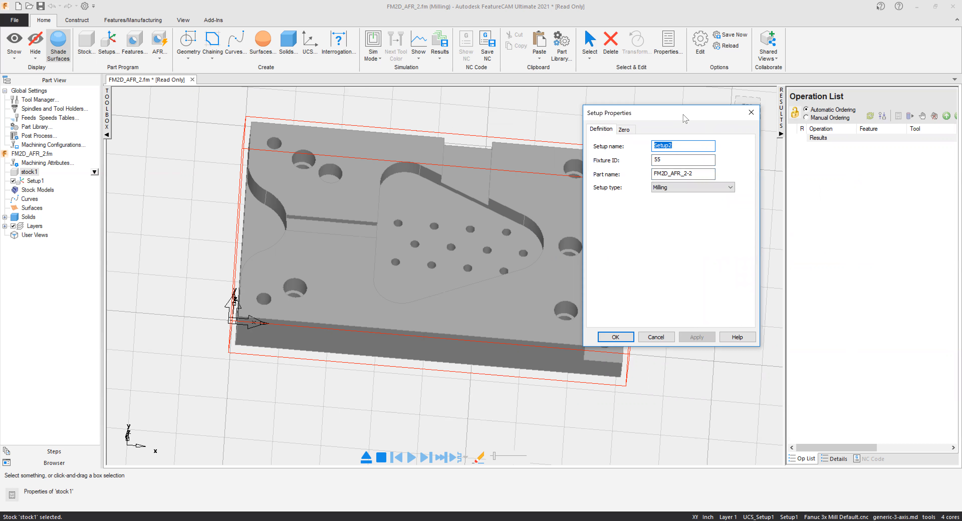
left_click_drag(683, 115, 740, 124)
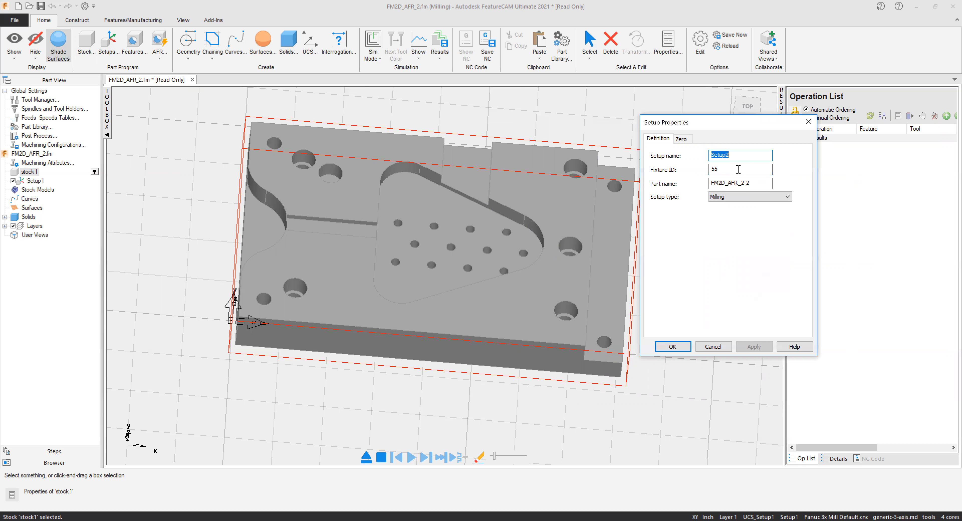
left_click(680, 139)
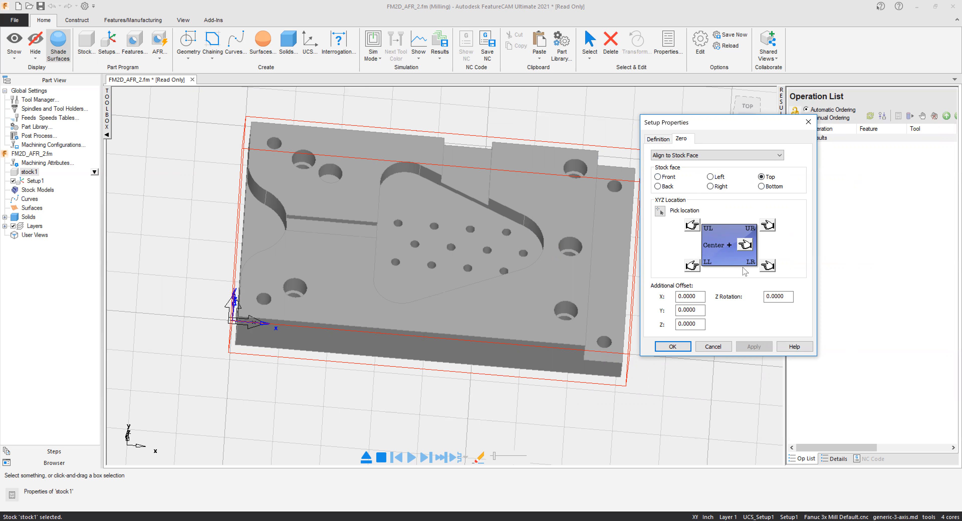
left_click(744, 245)
scroll(509, 251, "down", 2)
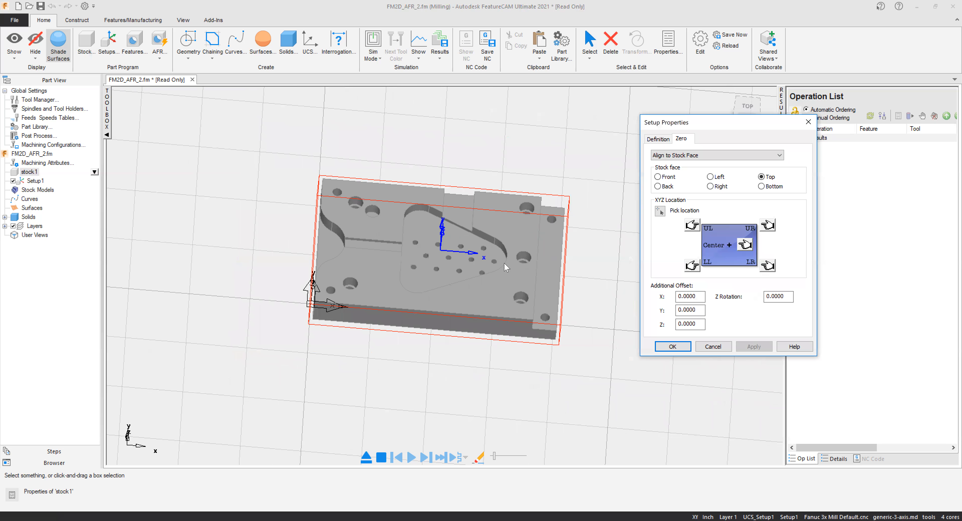
middle_click_drag(358, 204, 387, 237)
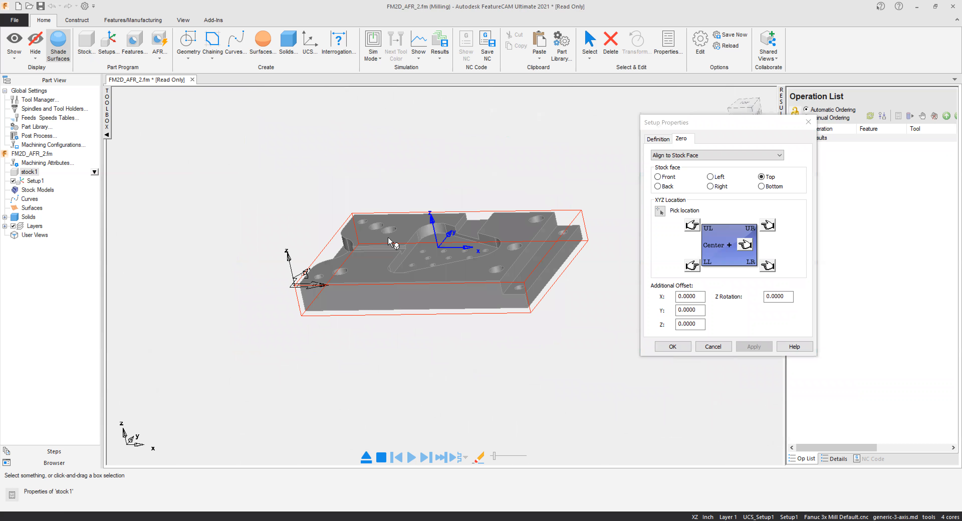
scroll(443, 250, "up", 3)
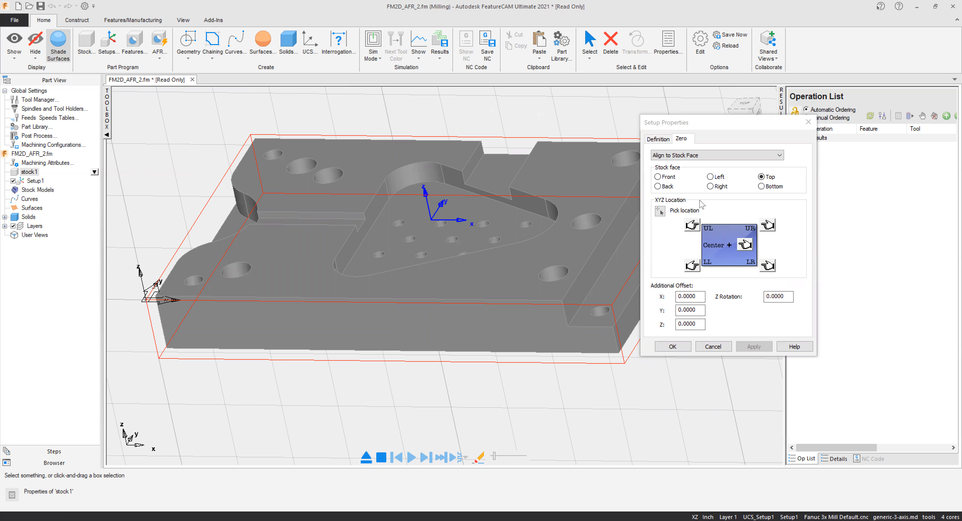
left_click(660, 211)
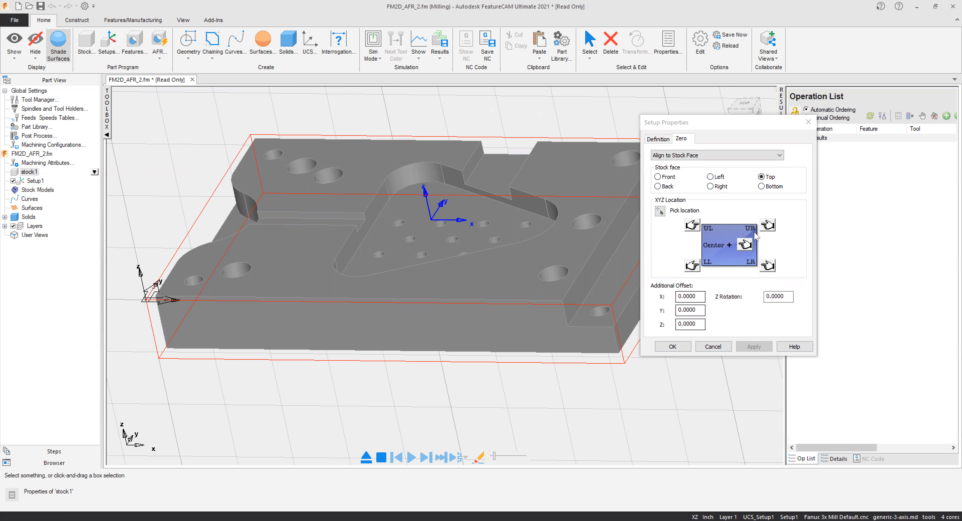
left_click(690, 227)
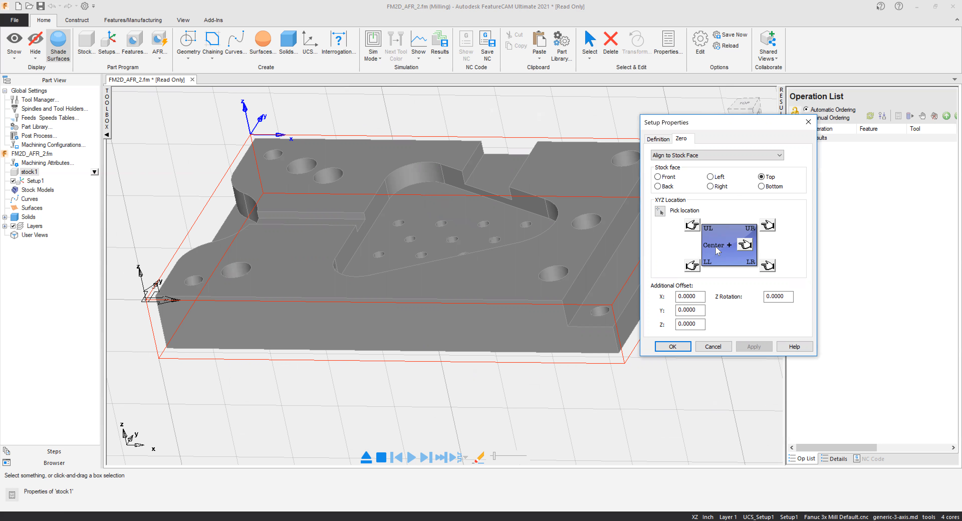
left_click(748, 244)
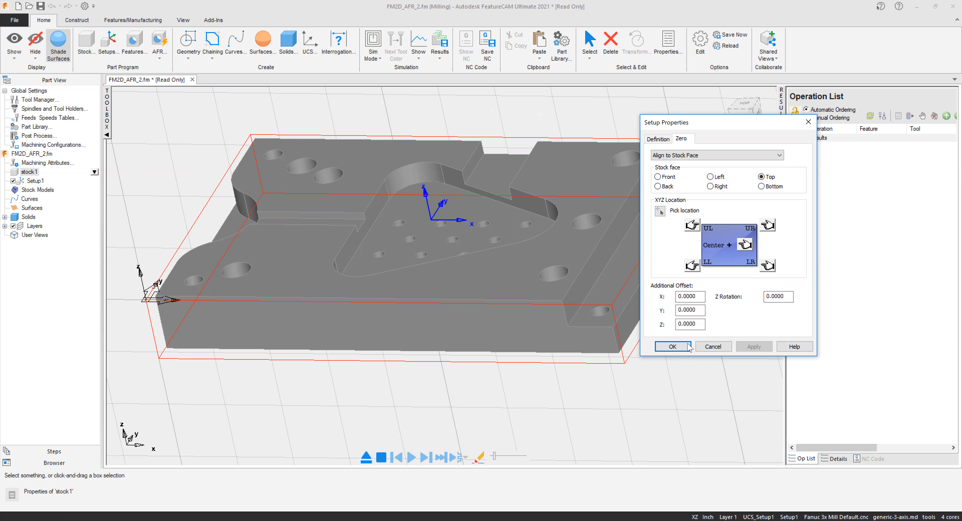
left_click(675, 348)
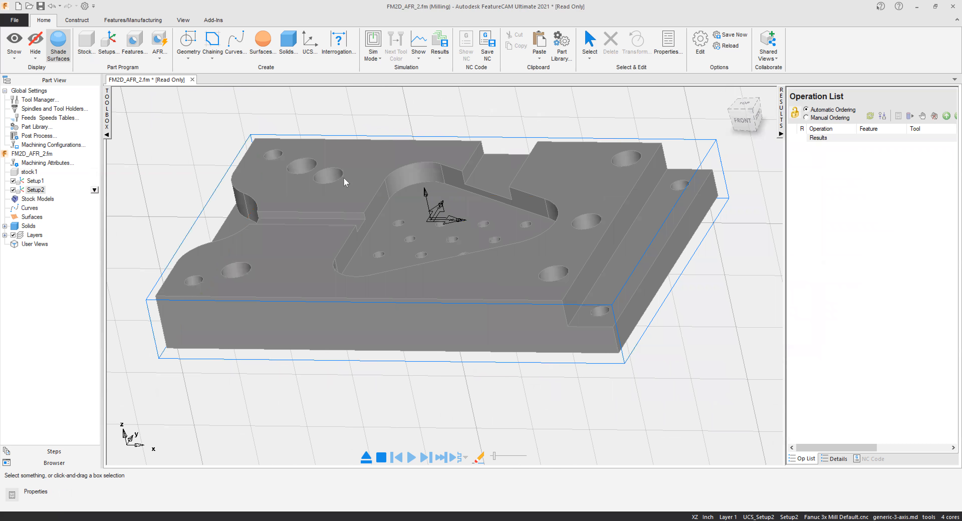
Review the guided list of programming steps and return to the part's tree view.
middle_click_drag(577, 358, 589, 291)
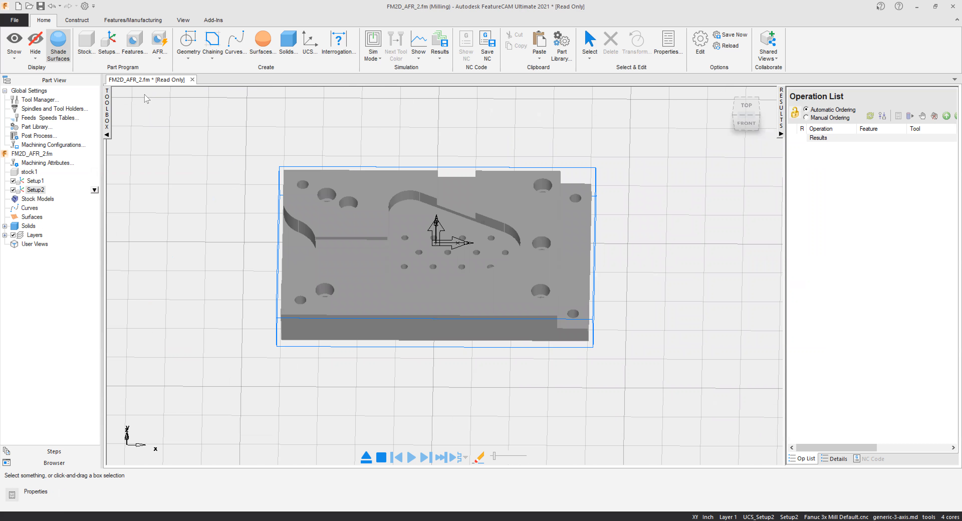
left_click(64, 452)
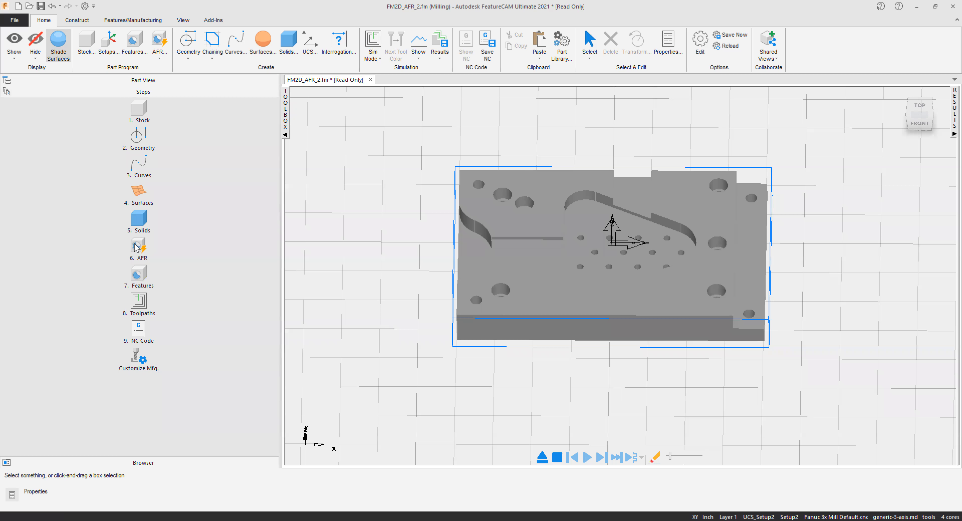
left_click(162, 82)
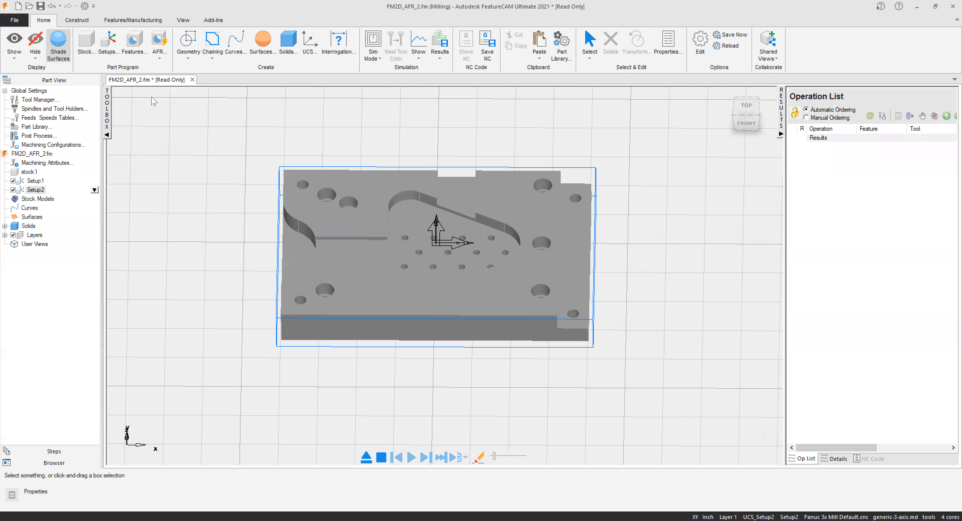
Run Directed AFR on the solid for holes only, leaving bosses, pockets and sides out of the recognition.
left_click(161, 58)
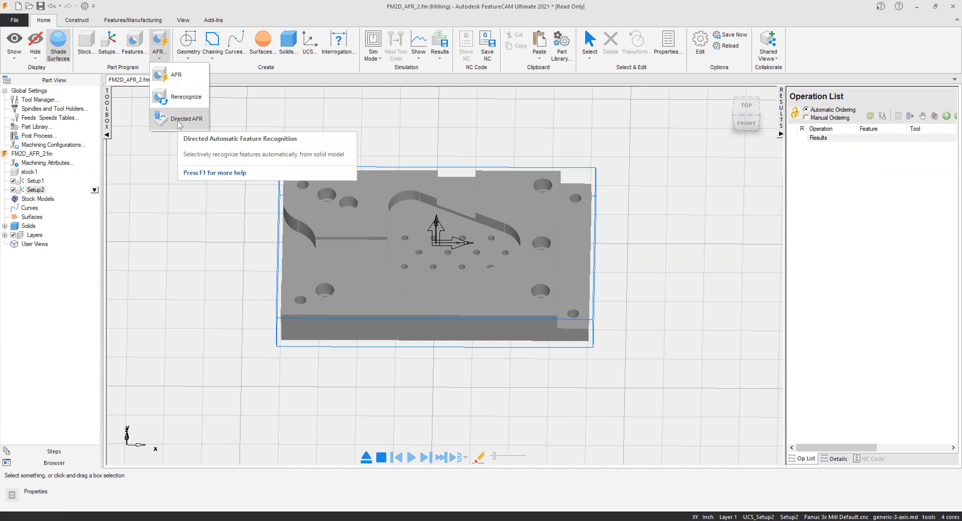
left_click(180, 120)
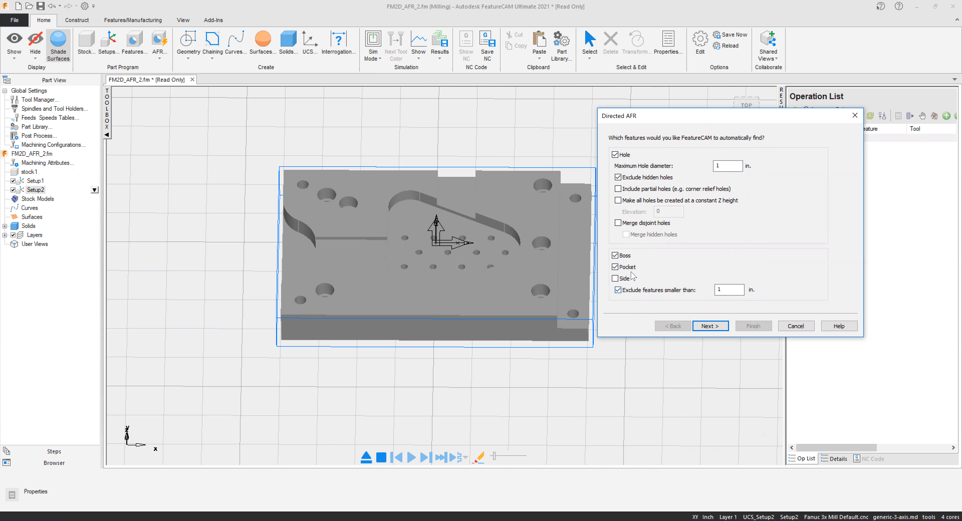
left_click(625, 257)
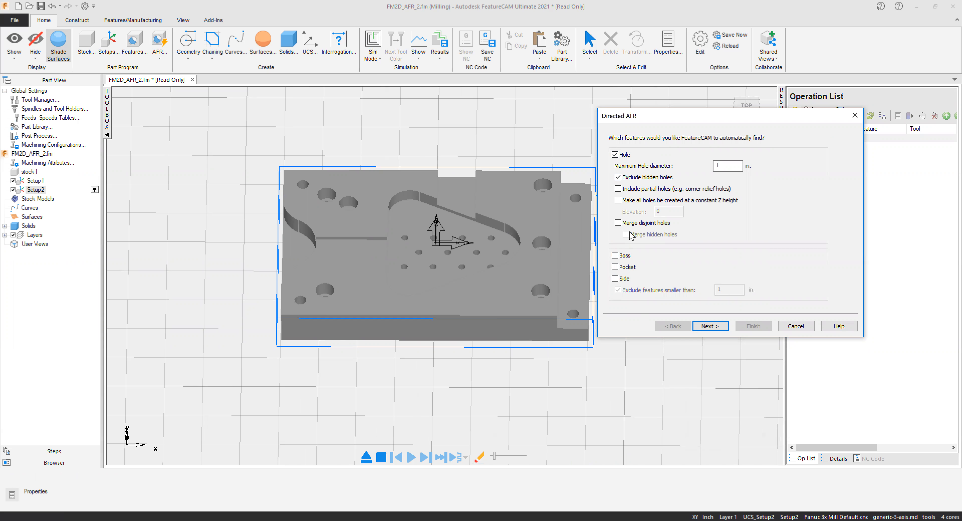
double_click(716, 166)
left_click(711, 326)
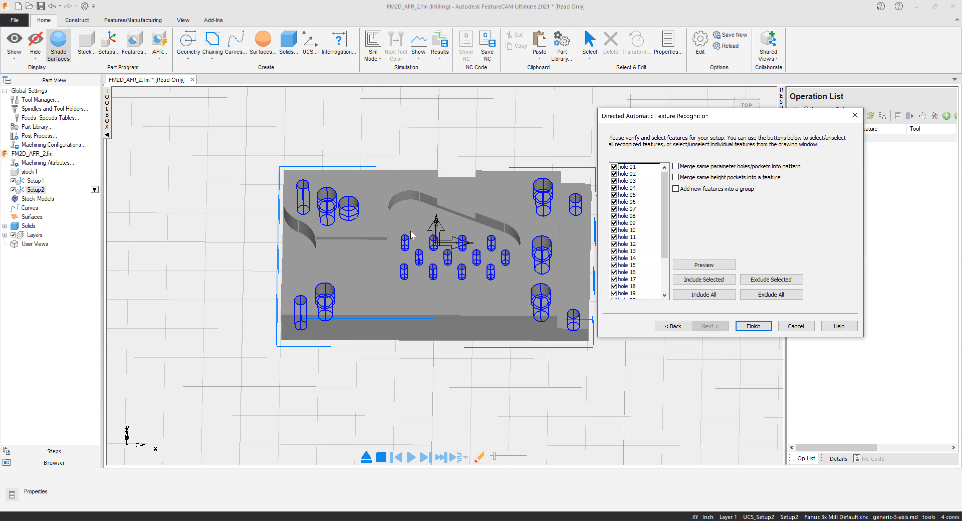
Check the recognized holes on the model and in the feature list, and accept all of them into Setup2.
middle_click_drag(424, 244, 424, 325)
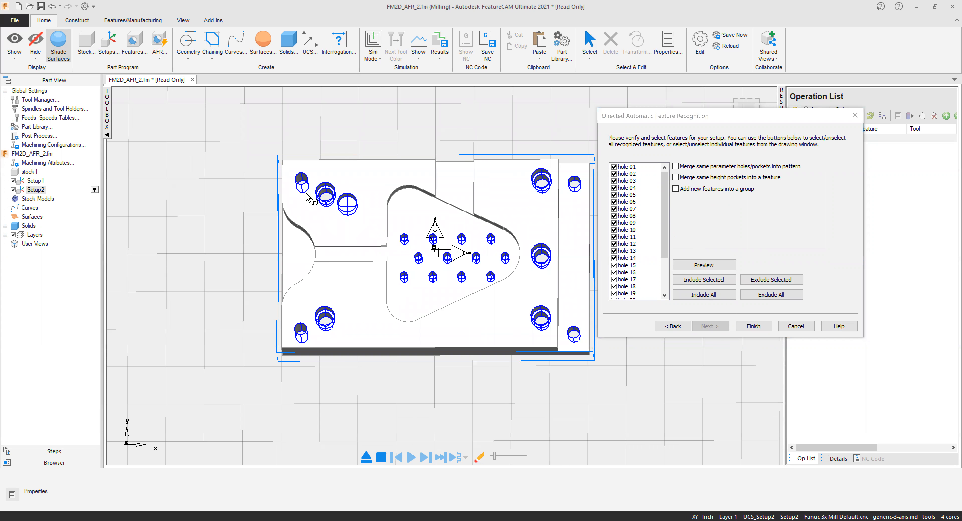
scroll(309, 183, "up", 3)
scroll(481, 246, "down", 3)
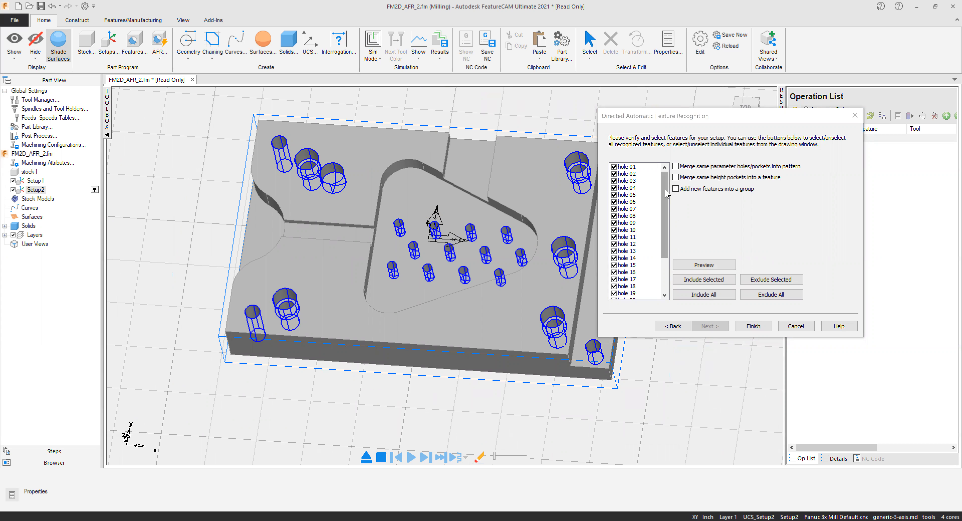
left_click_drag(666, 194, 666, 232)
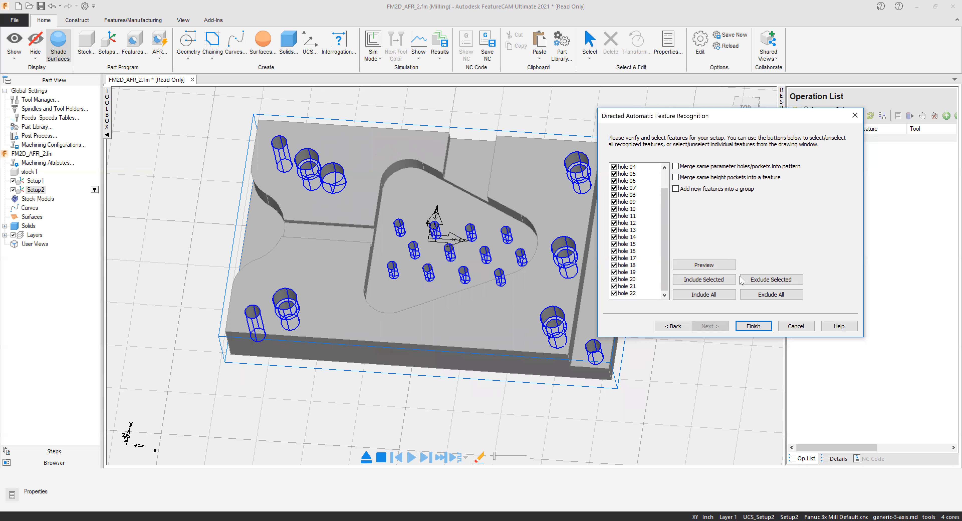
left_click(751, 328)
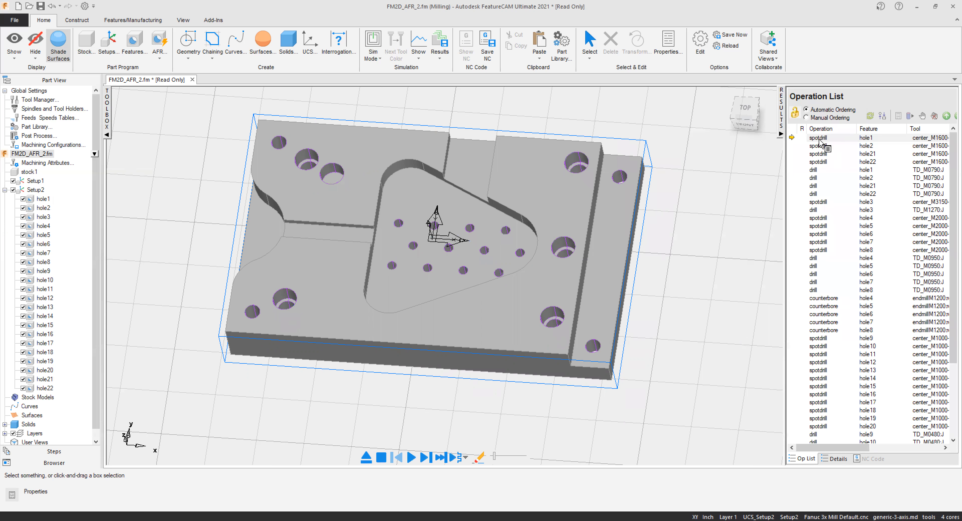
Examine the spotdrill and drill operations and locate their holes on the part, including hole3 and hole14.
left_click(820, 148)
left_click(822, 163)
left_click(821, 170)
left_click(818, 185)
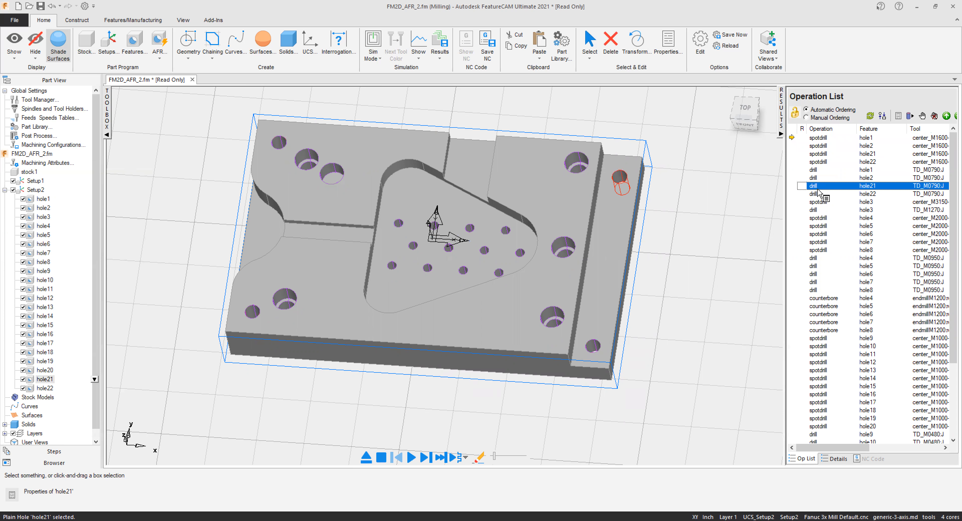
left_click(817, 210)
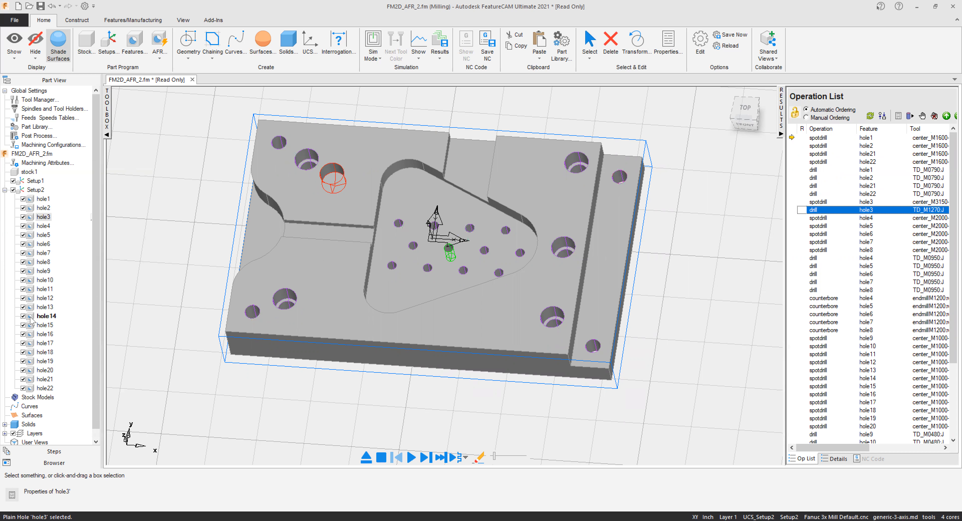
left_click(45, 316)
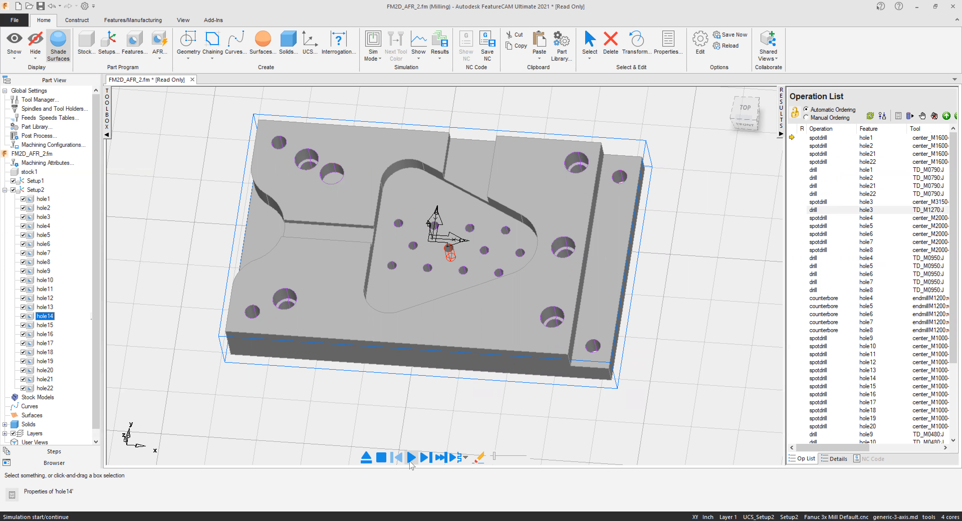
Play the centerline toolpath simulation of the hole operations, viewing it from several angles, and stop and clear it.
left_click(411, 456)
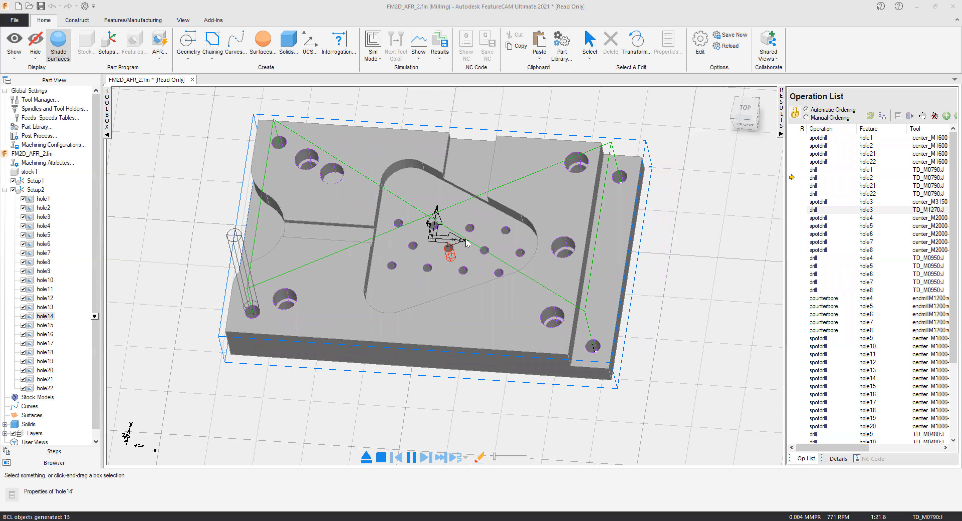
scroll(469, 193, "down", 2)
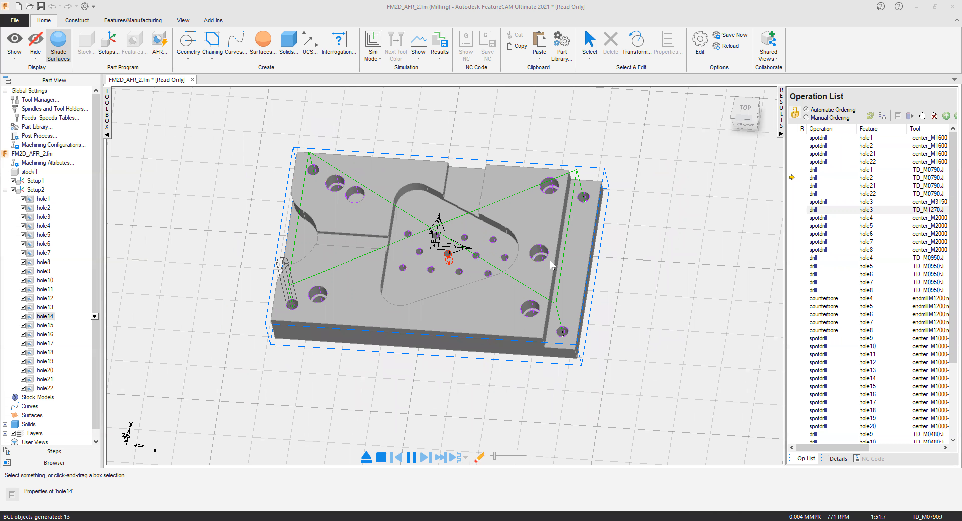
middle_click_drag(550, 259, 553, 229)
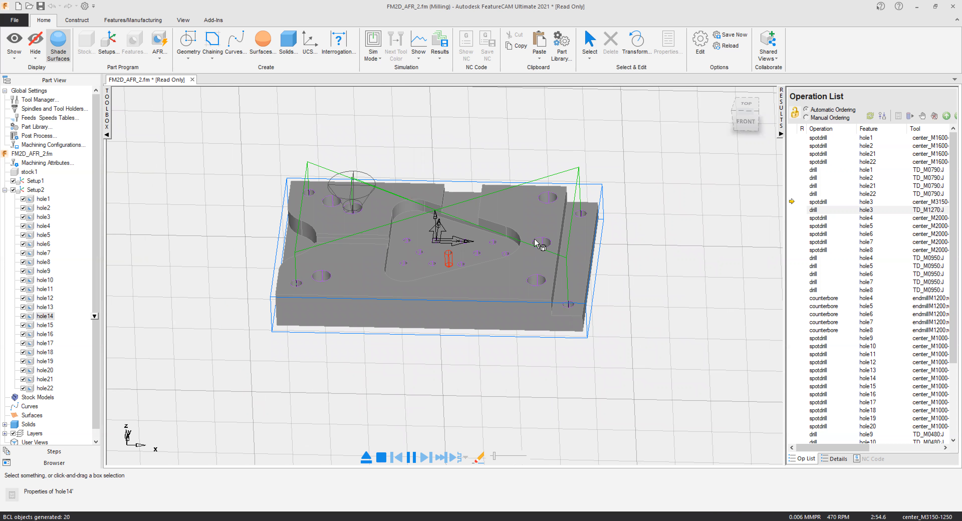
scroll(432, 192, "up", 3)
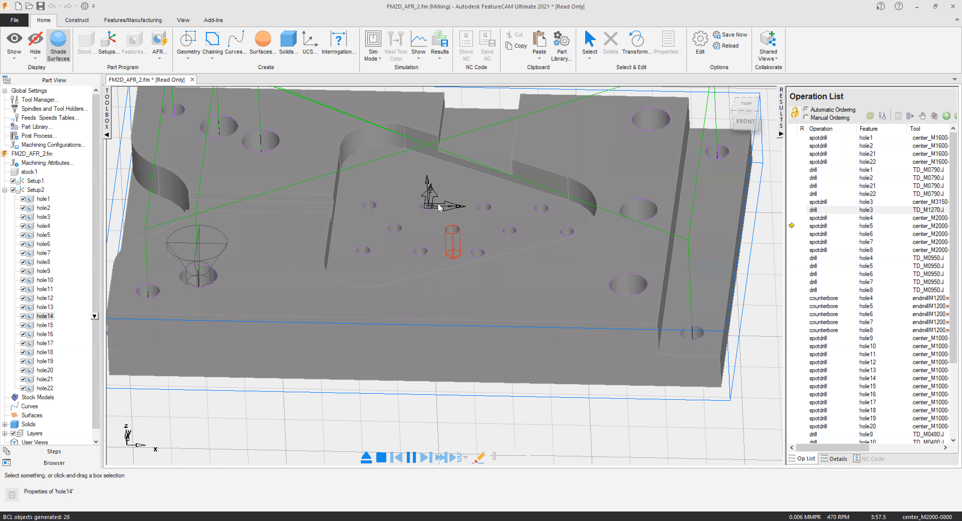
scroll(440, 207, "down", 3)
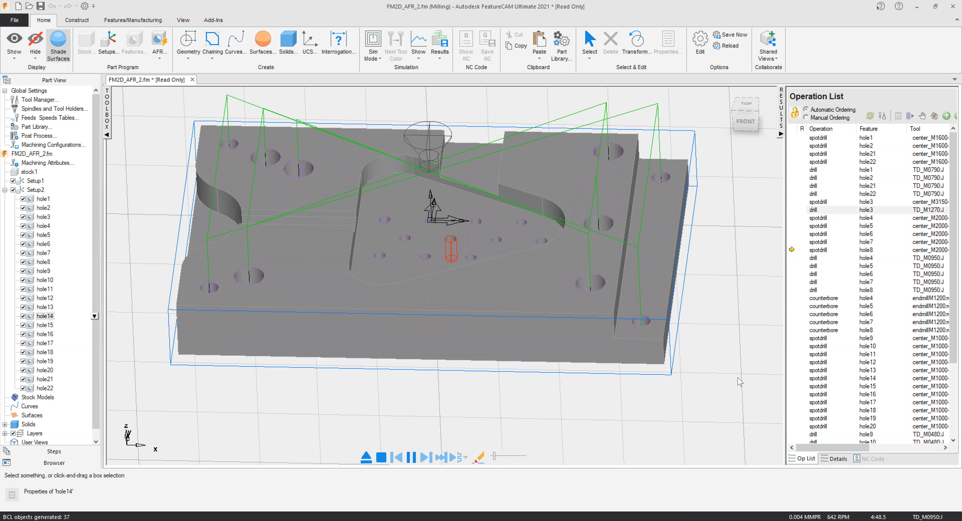
scroll(552, 302, "down", 3)
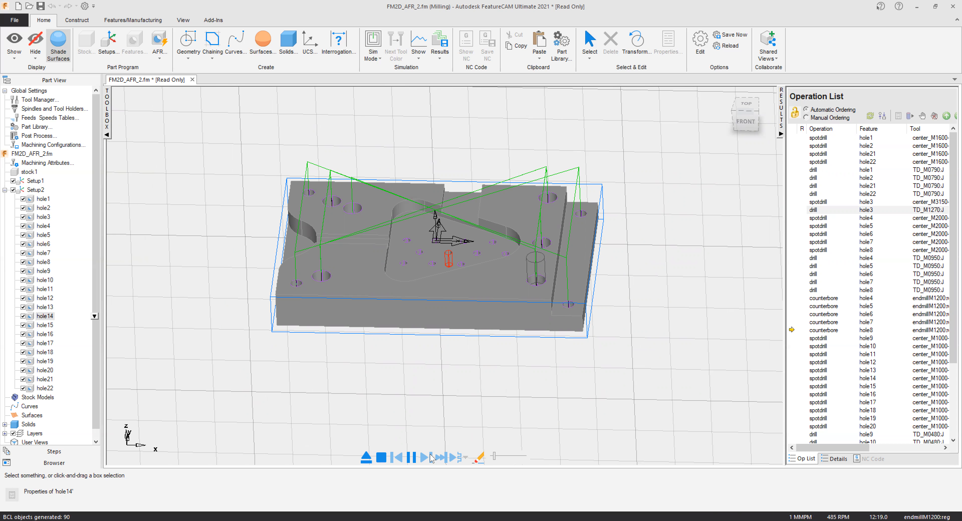
key("Escape")
left_click(471, 286)
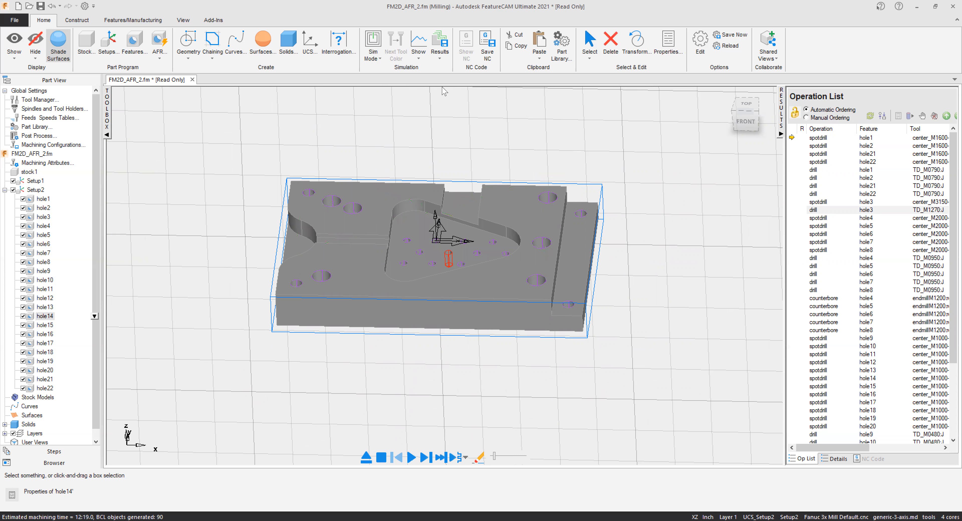
Switch to 3D solid simulation and play the hole machining through to the last drill operation, pausing along the way.
left_click(381, 63)
left_click(378, 117)
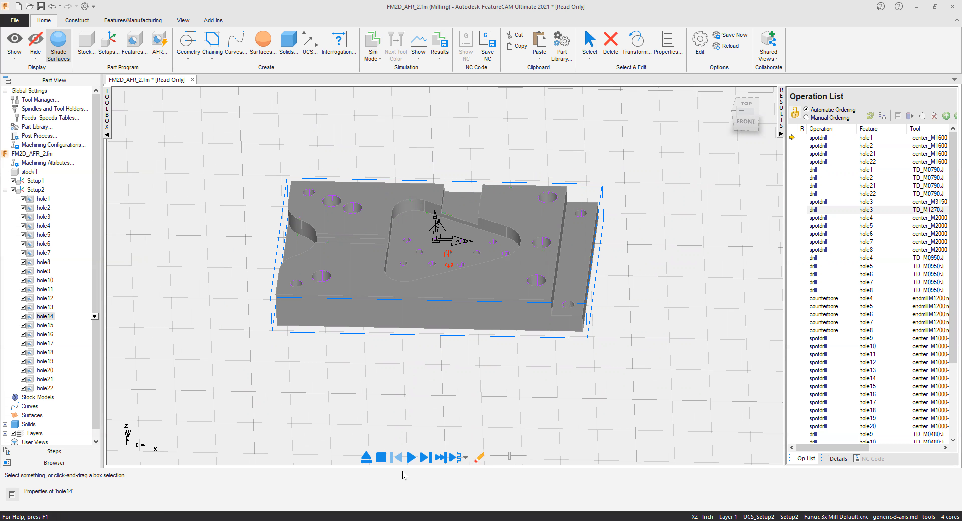
left_click(410, 458)
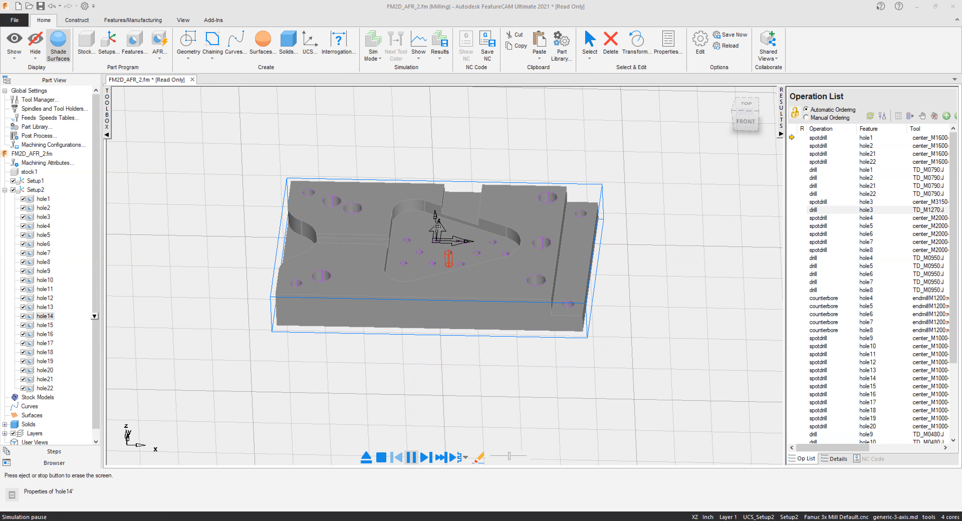
left_click(411, 459)
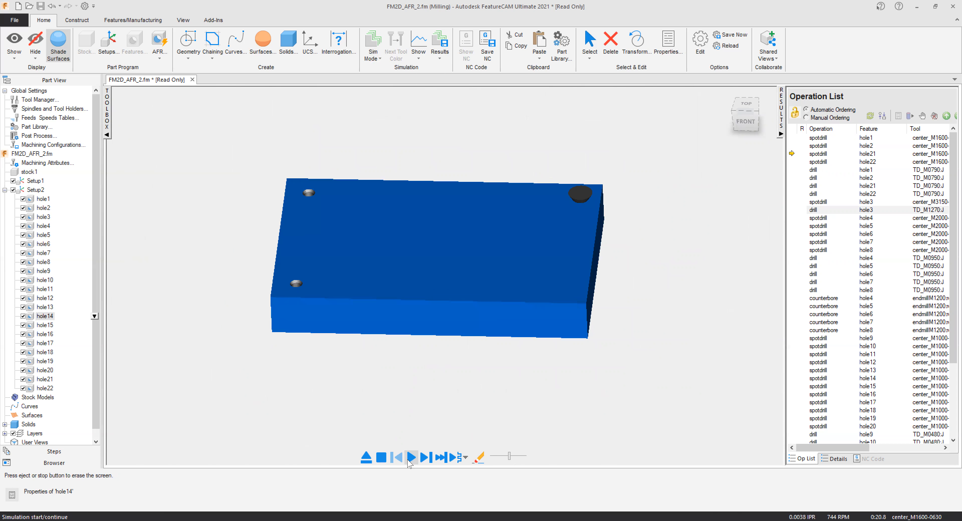
left_click(411, 458)
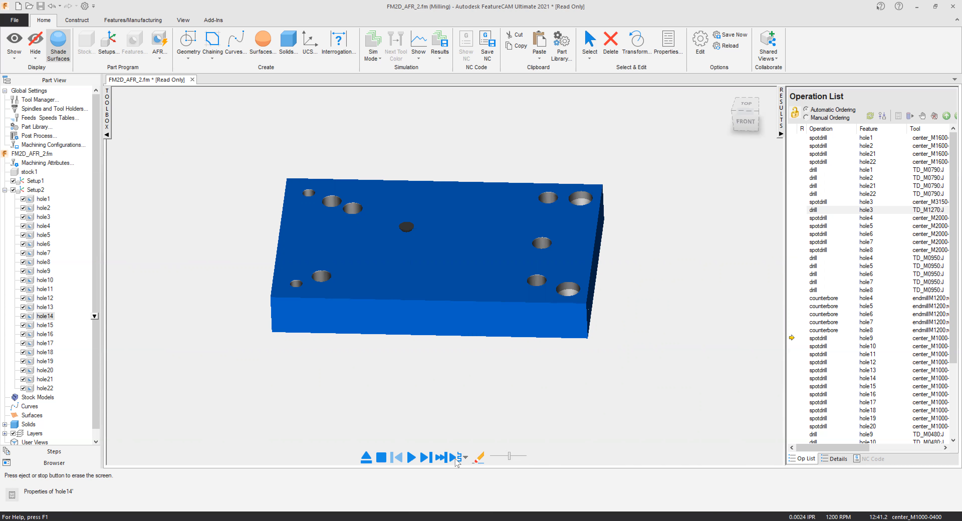
left_click(414, 460)
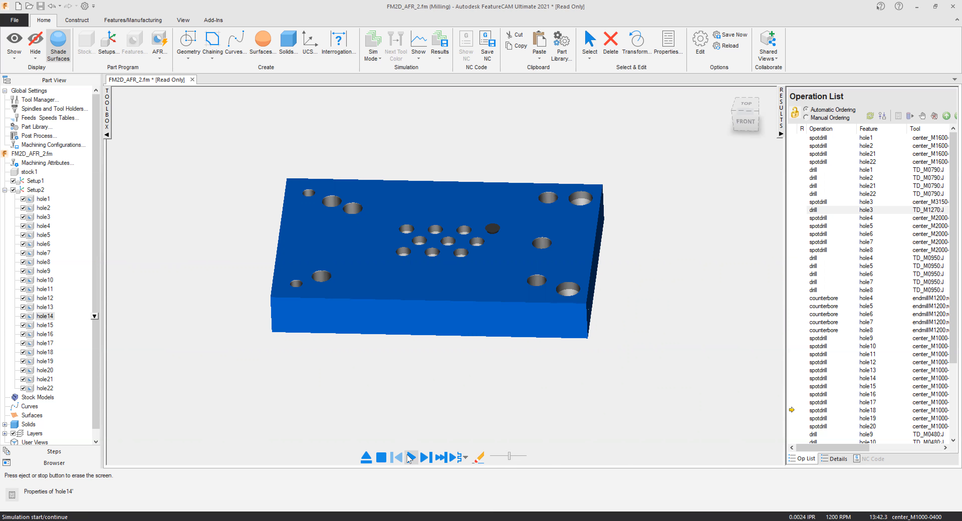
left_click(410, 458)
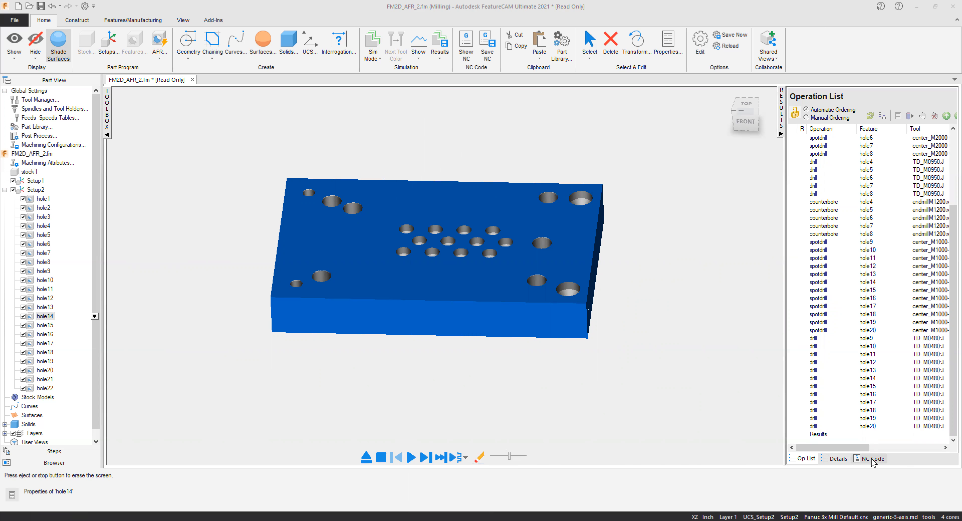
Examine the generated NC code for Setup2, from the program header through the spotdrill, drill and counterbore blocks.
left_click(872, 459)
left_click_drag(612, 134, 741, 336)
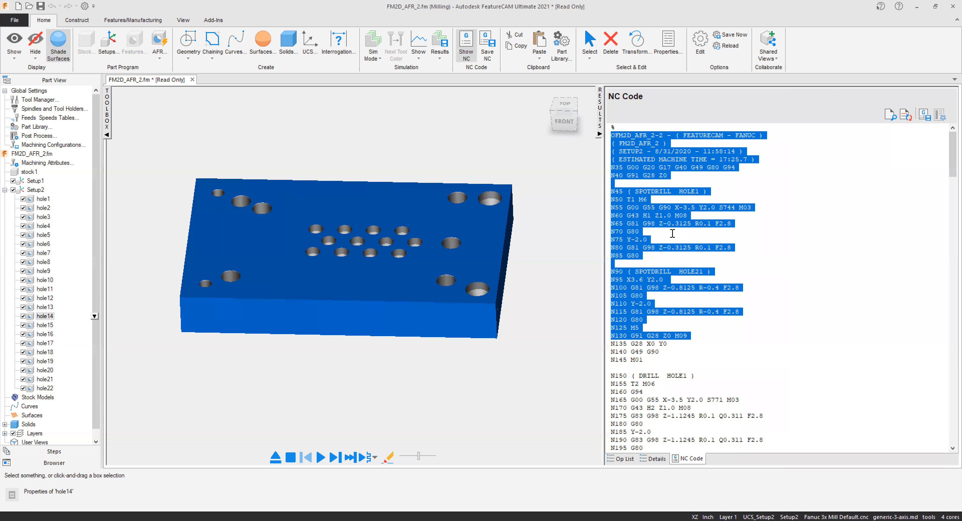
left_click(660, 257)
left_click_drag(623, 183, 737, 372)
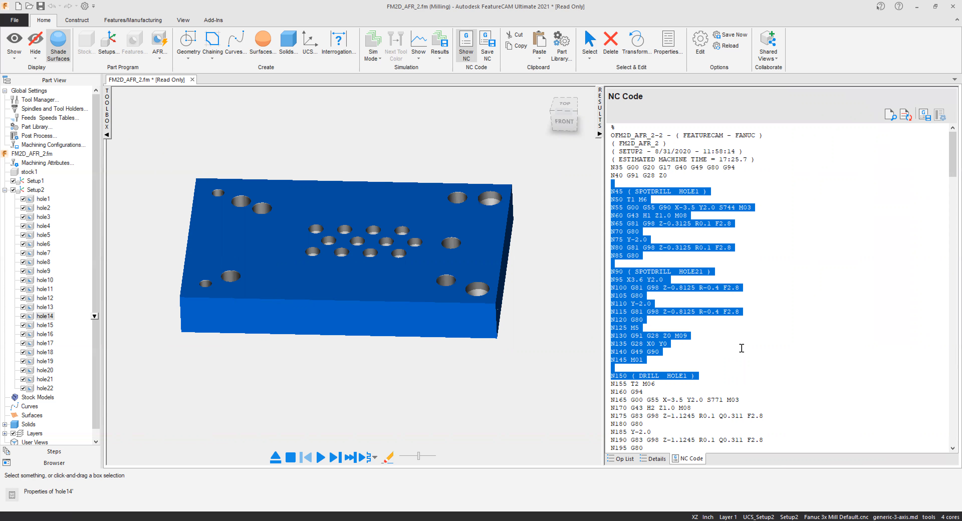
scroll(741, 348, "down", 13)
scroll(677, 333, "down", 18)
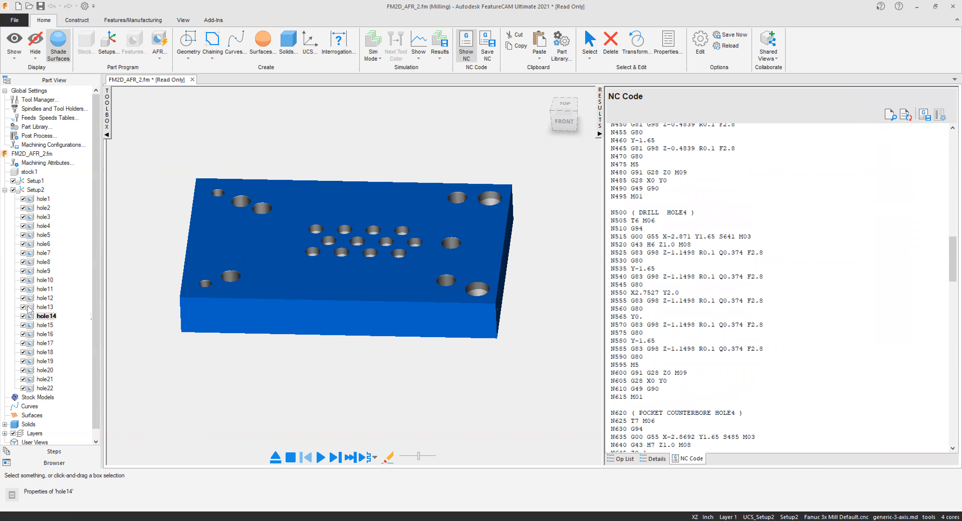
Open the properties of hole1 for inspection and close them.
left_click(32, 202)
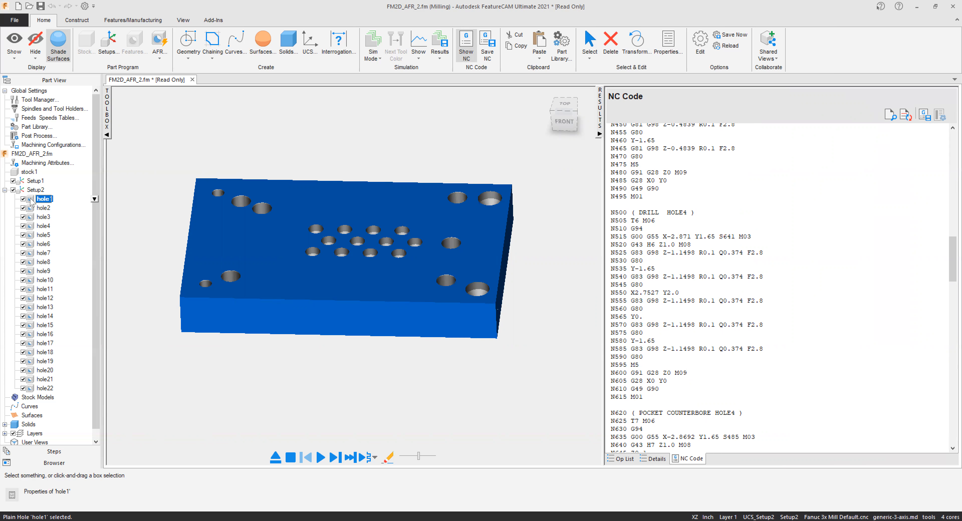
double_click(31, 200)
left_click(791, 386)
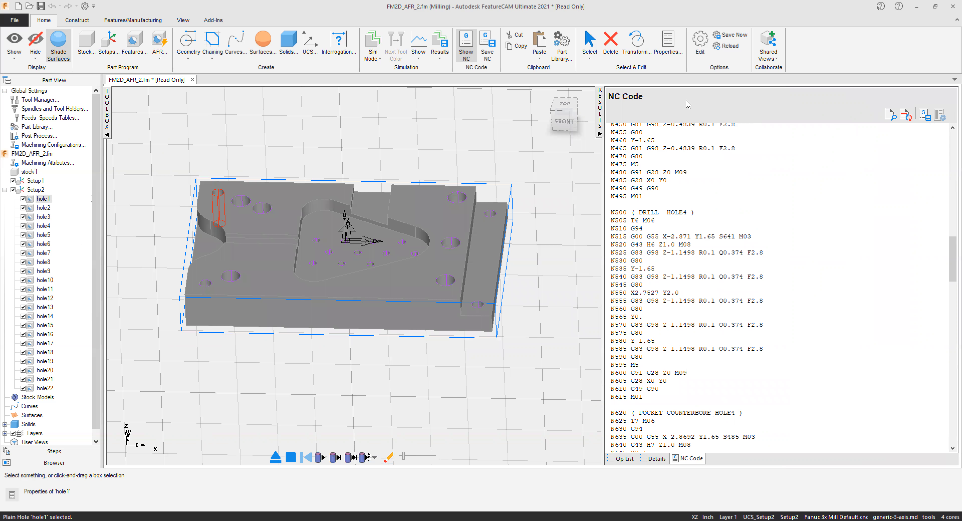
Open the Save NC options to review the output directory, program name and selection settings, and cancel without saving.
left_click(487, 49)
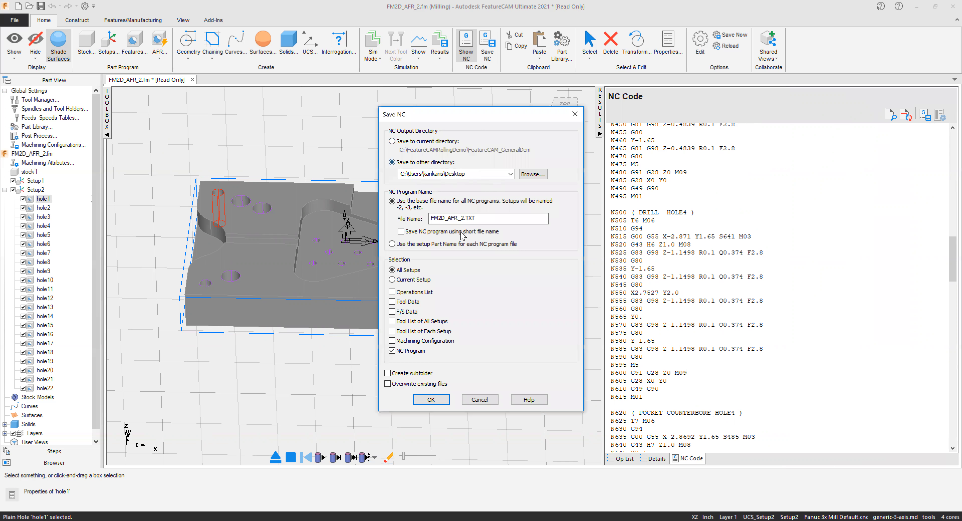
left_click(480, 399)
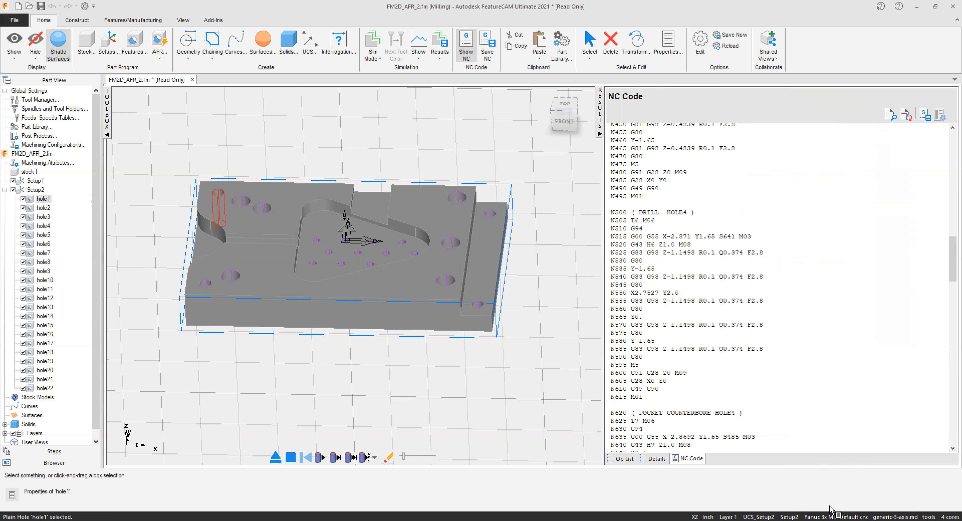
Browse the available 3-axis milling CNC files without choosing one, and set the milling post's output units to Metric.
double_click(811, 510)
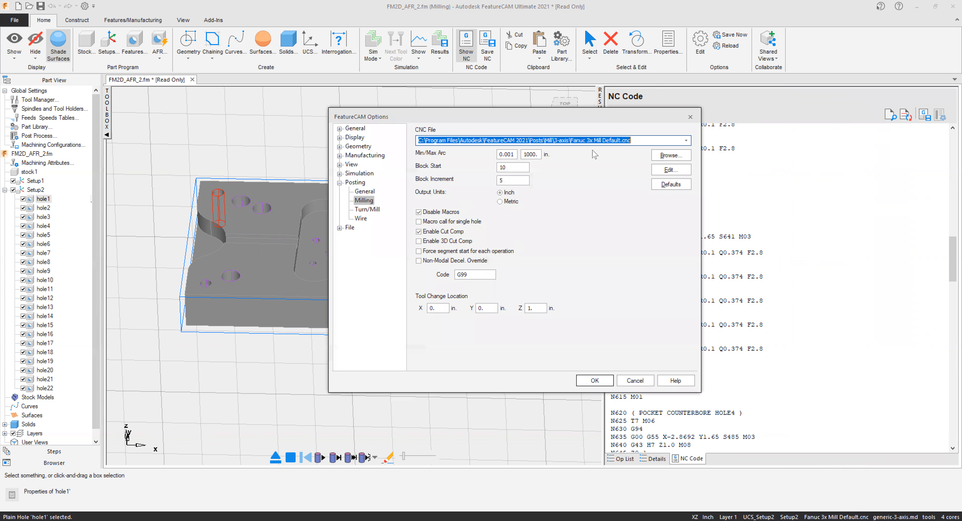
left_click(669, 156)
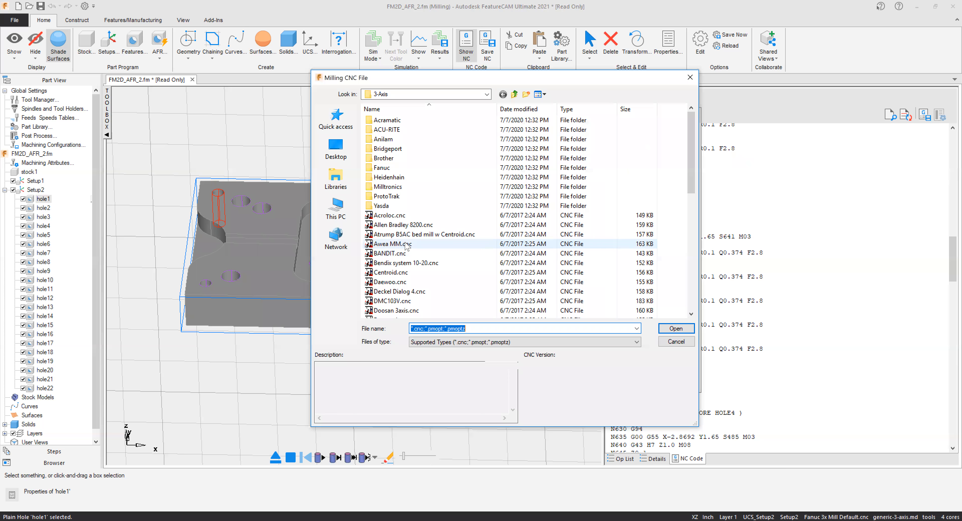
scroll(409, 255, "down", 7)
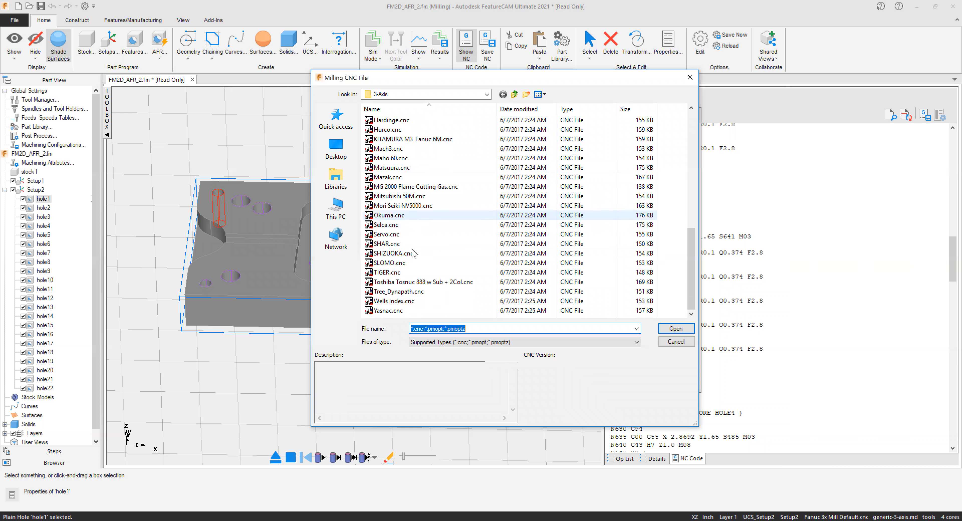
scroll(415, 248, "up", 10)
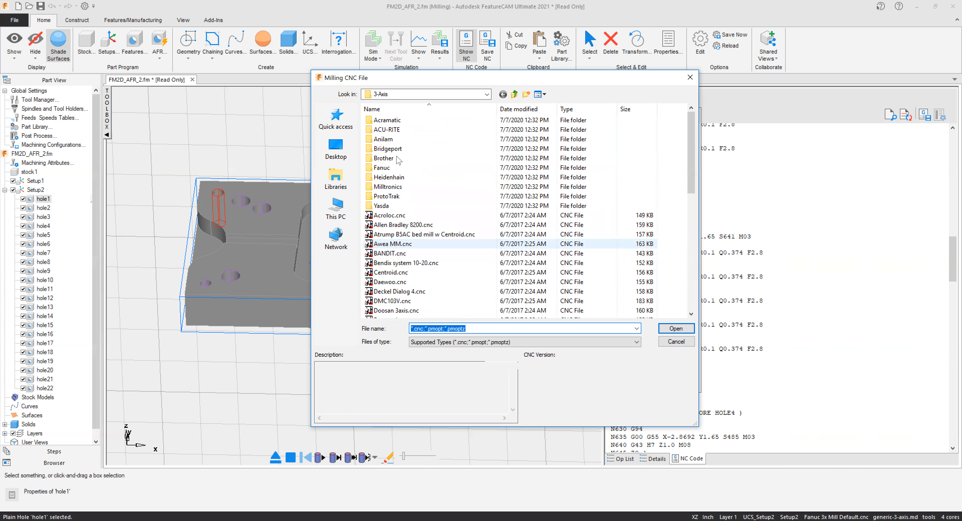
left_click(690, 77)
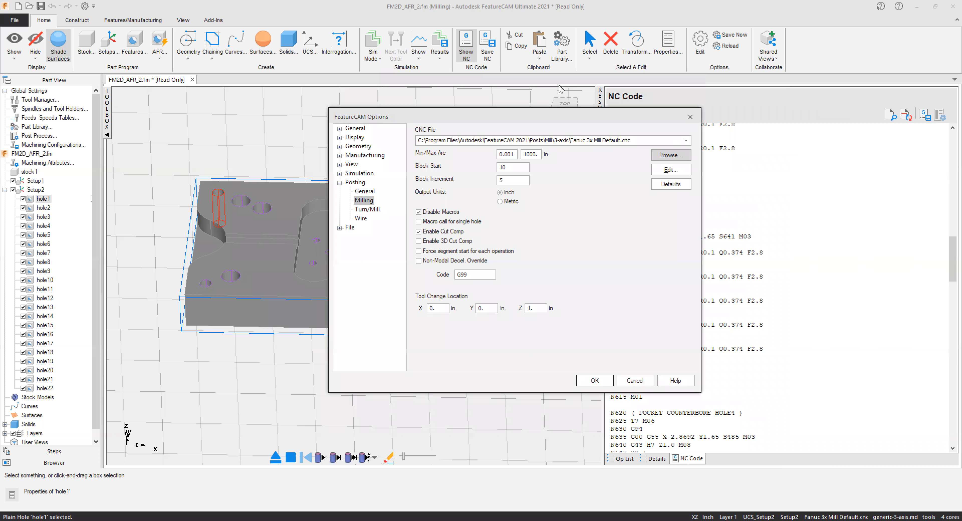
left_click(512, 201)
left_click(593, 381)
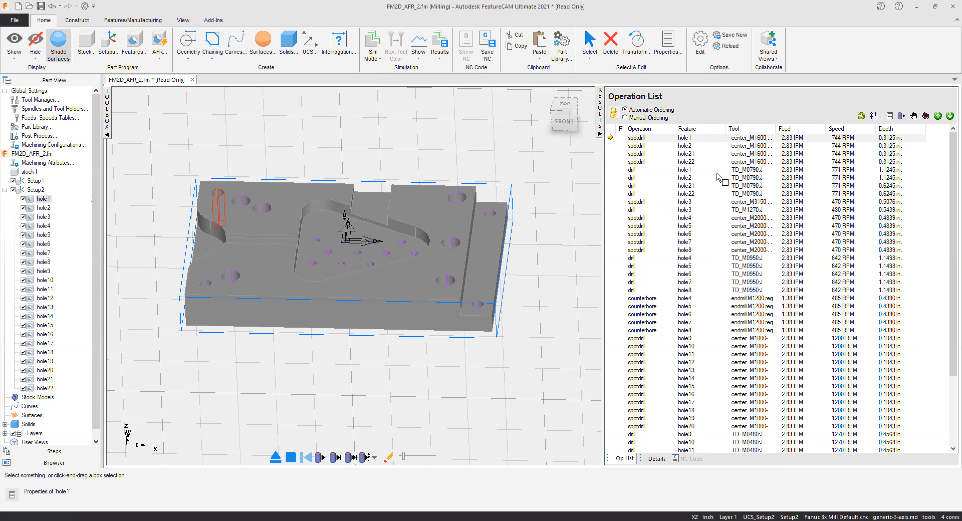
Widen the graphics area and open hole1's properties to examine its dimensions, drill tool selection and strategy settings.
left_click_drag(606, 186, 741, 178)
left_click(35, 198)
left_click(32, 201)
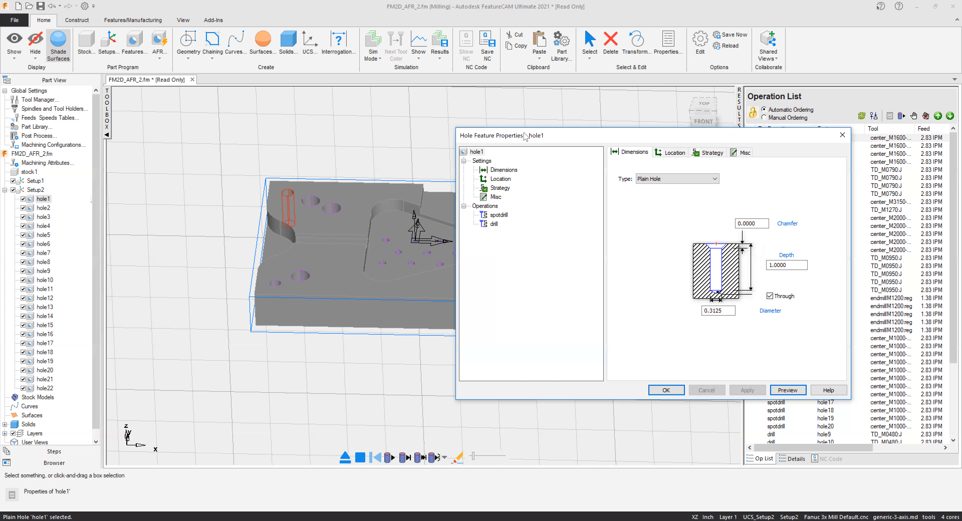
left_click_drag(526, 140, 588, 123)
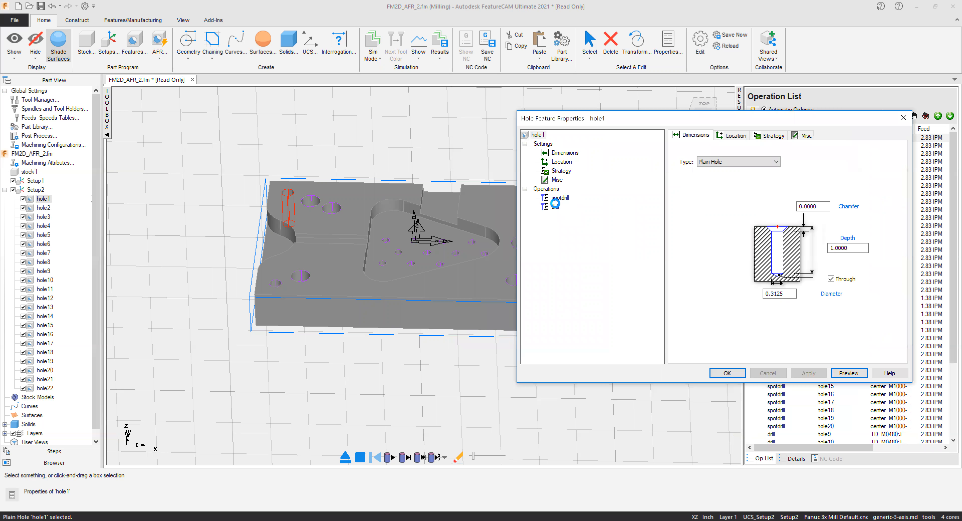
left_click(552, 207)
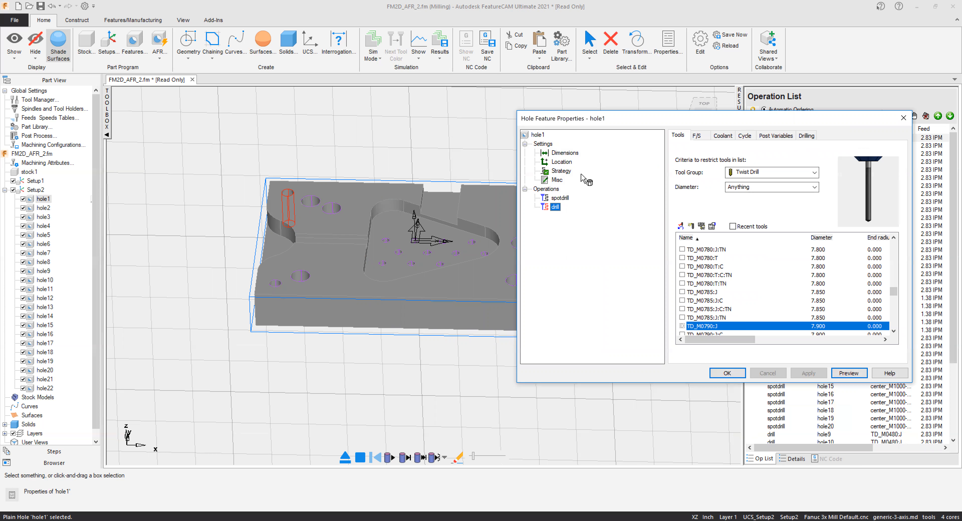
left_click(560, 171)
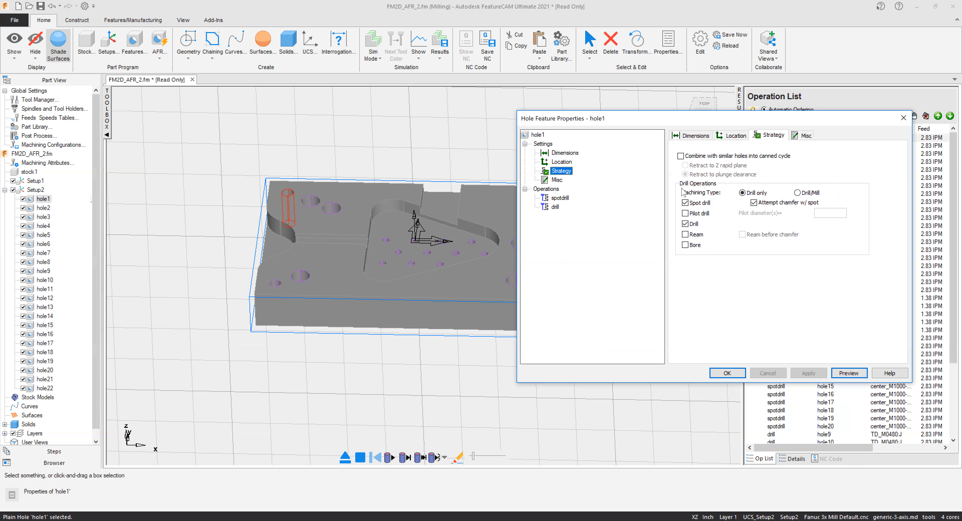
left_click_drag(701, 123, 684, 113)
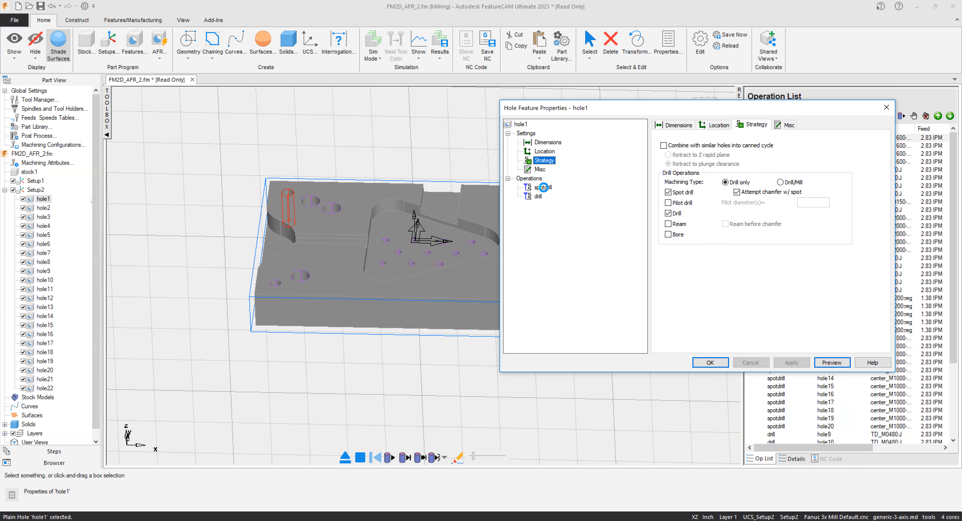
Examine hole1's spotdrill operation settings: tools, feeds and speeds, coolant, drill cycle, post variables and spot drill depth attributes.
left_click(542, 187)
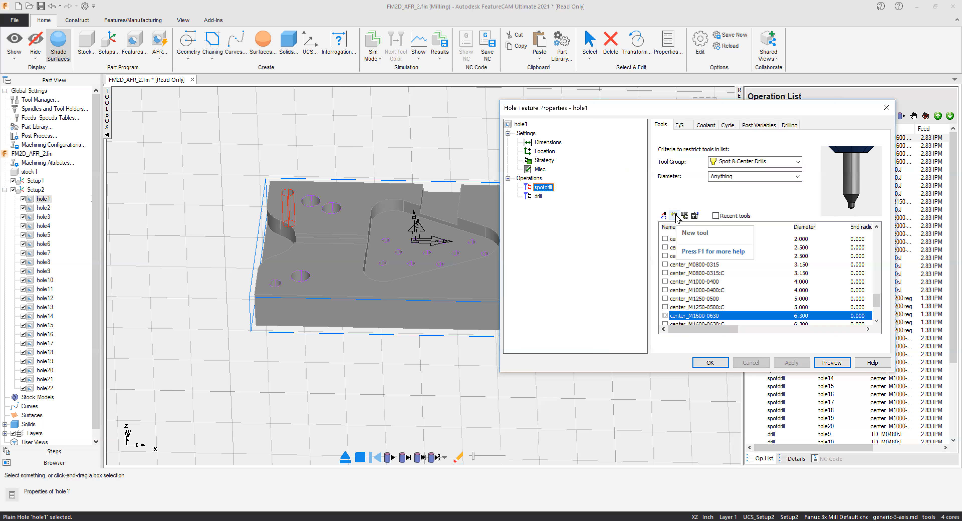
left_click(795, 163)
left_click(680, 125)
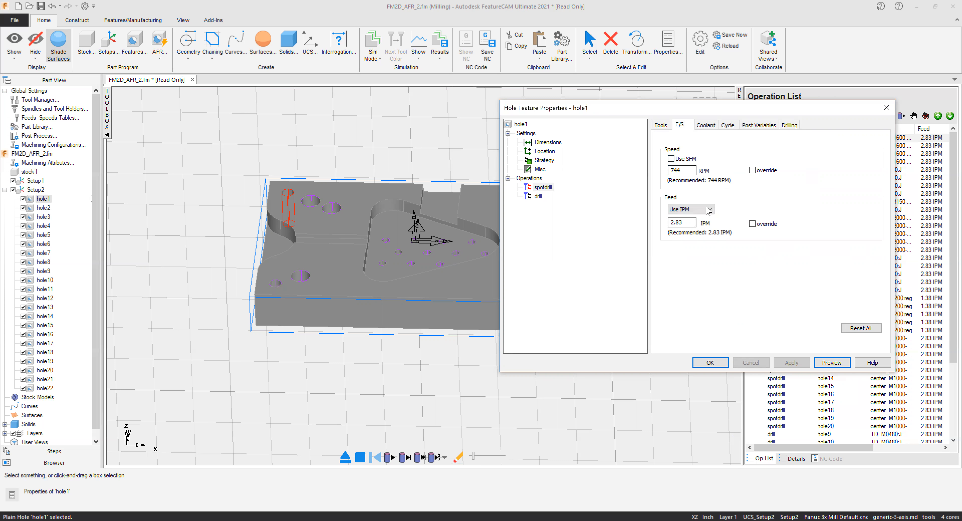
left_click(705, 127)
left_click(727, 125)
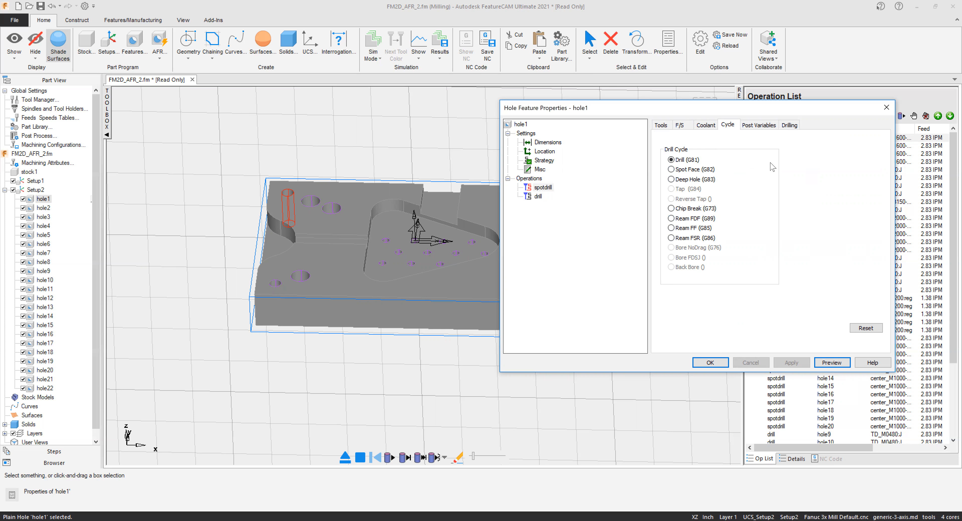
left_click(756, 125)
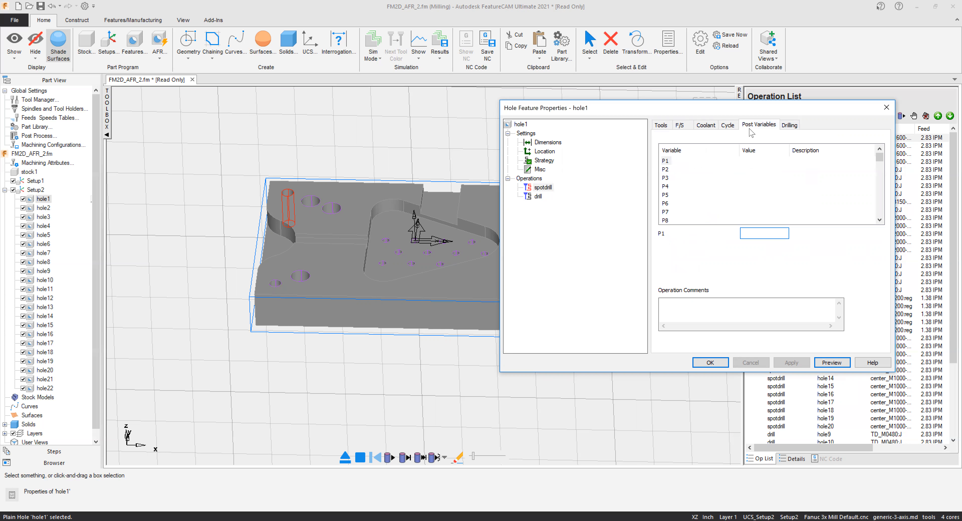
left_click(787, 126)
mouse_move(715, 195)
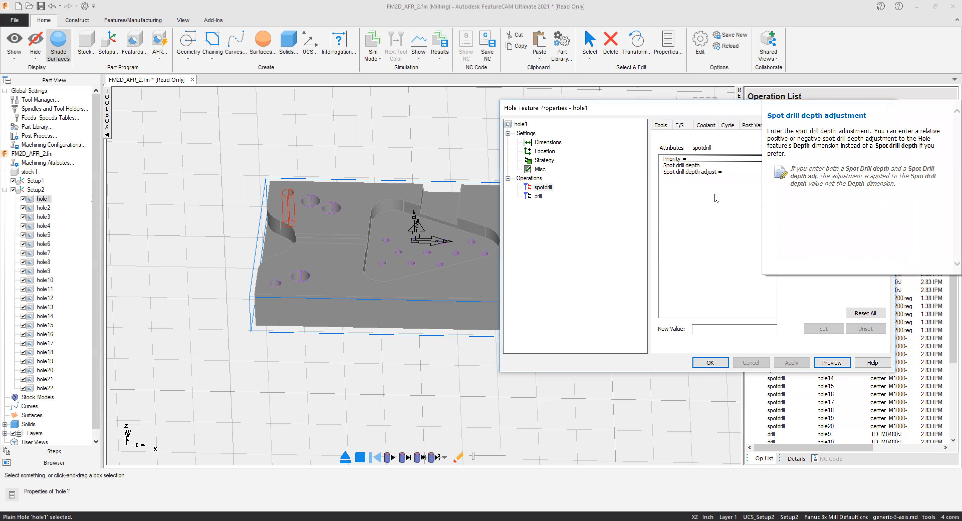
left_click(684, 167)
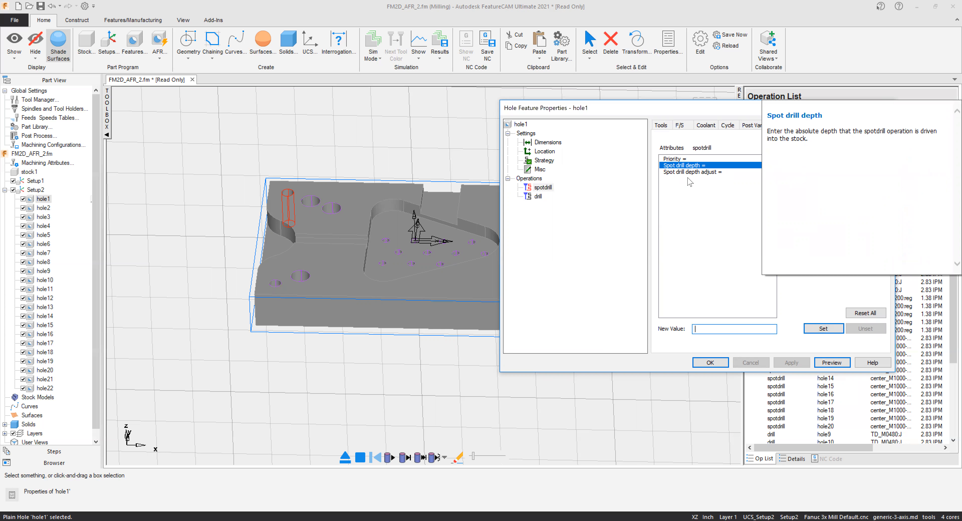
left_click(689, 172)
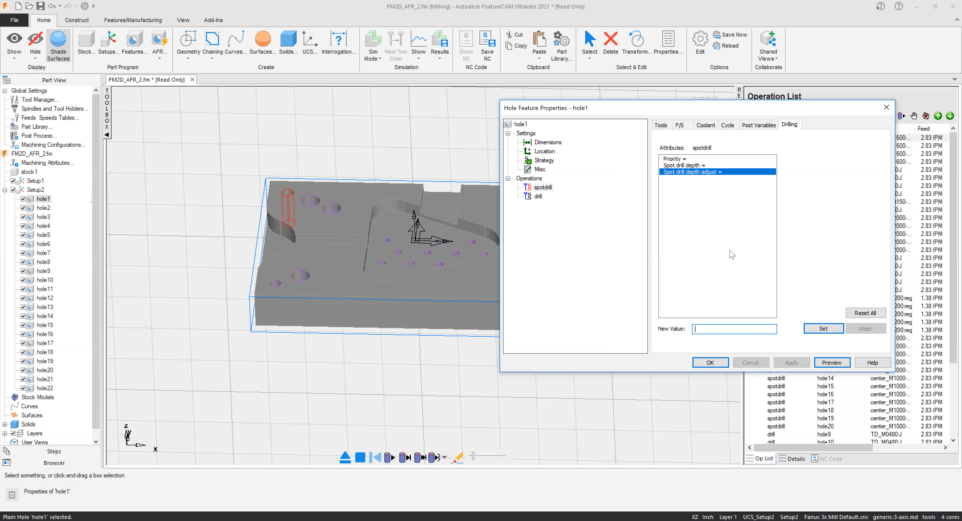
mouse_move(728, 252)
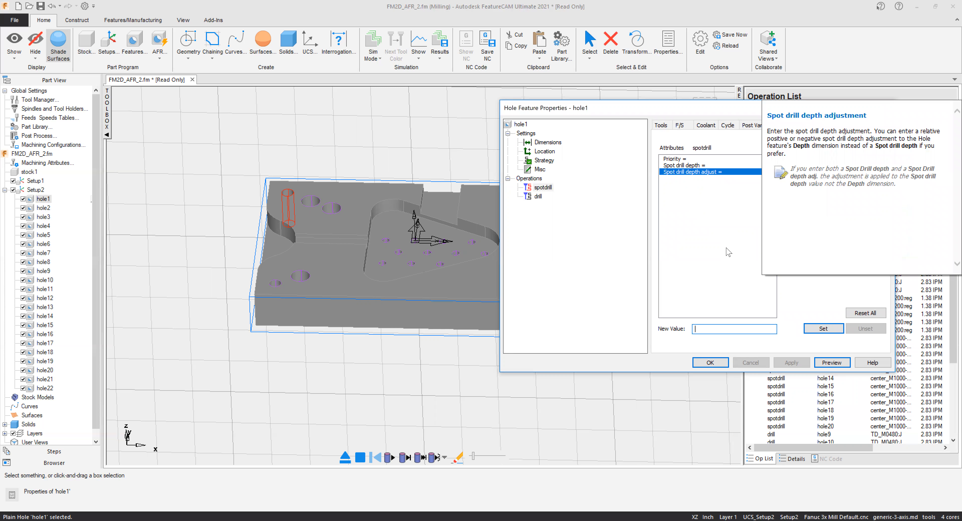
Examine the drilling attributes of hole1's drill operation and close the hole properties.
left_click(535, 197)
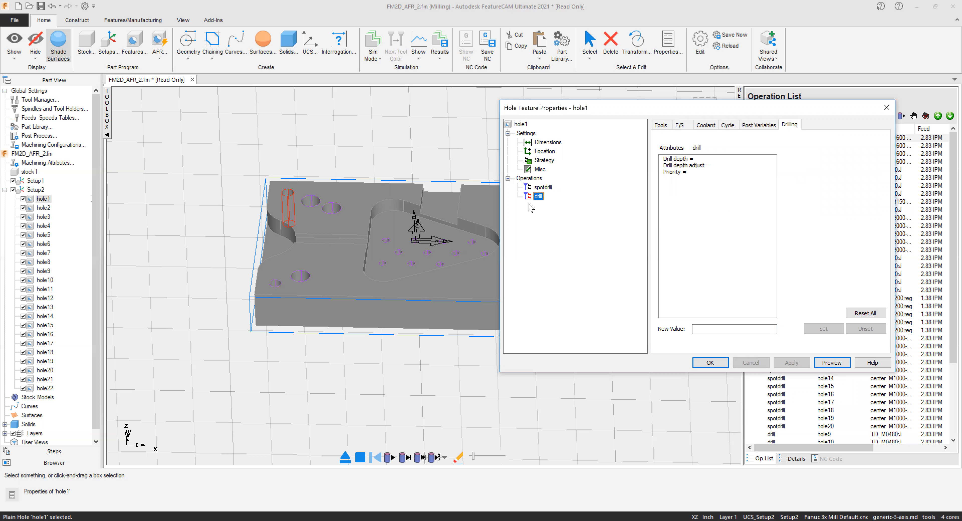
mouse_move(680, 180)
left_click_drag(702, 110, 625, 107)
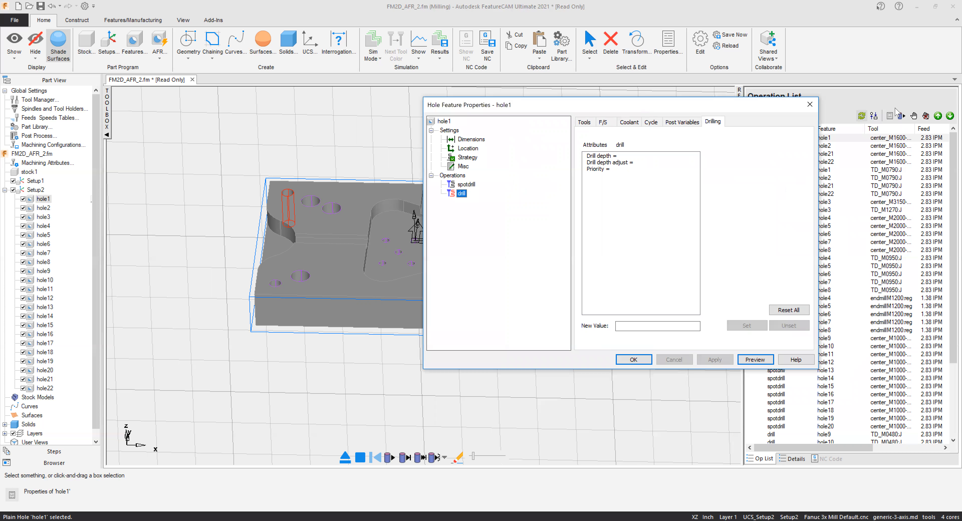
left_click(809, 109)
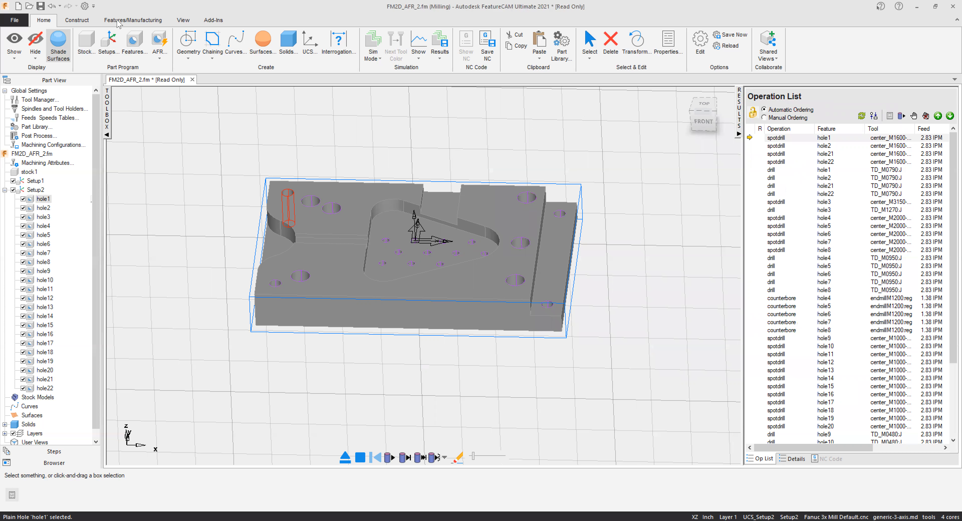
Open the machining attributes and examine the default drilling and pecking settings for milling.
left_click(127, 23)
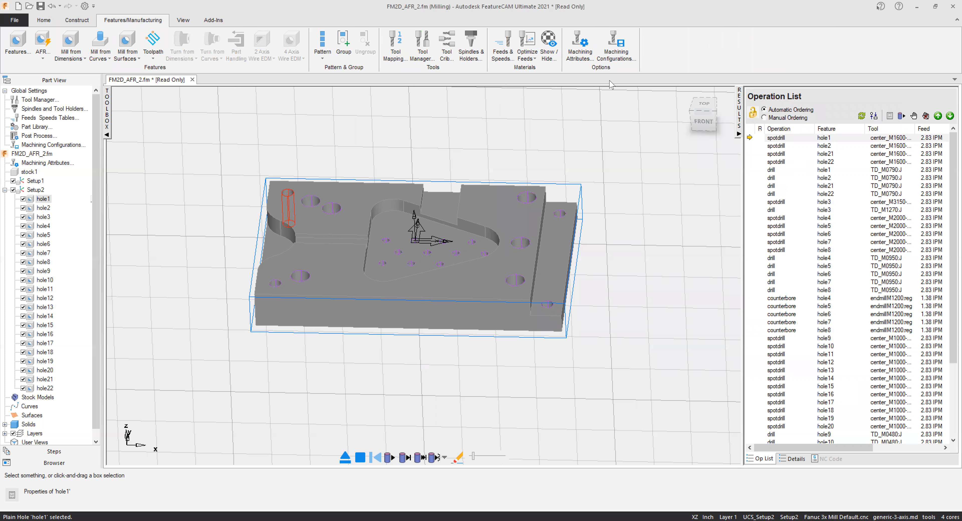
left_click(578, 52)
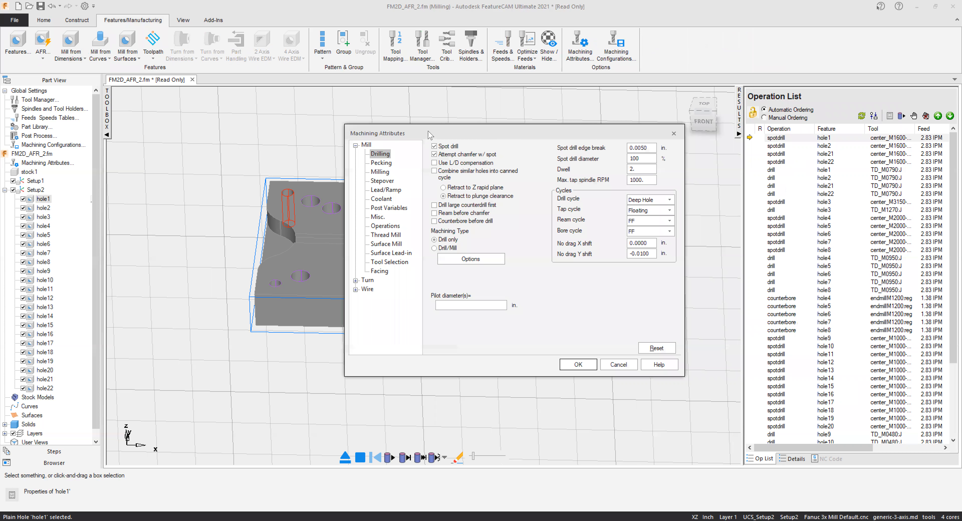
left_click_drag(428, 134, 586, 105)
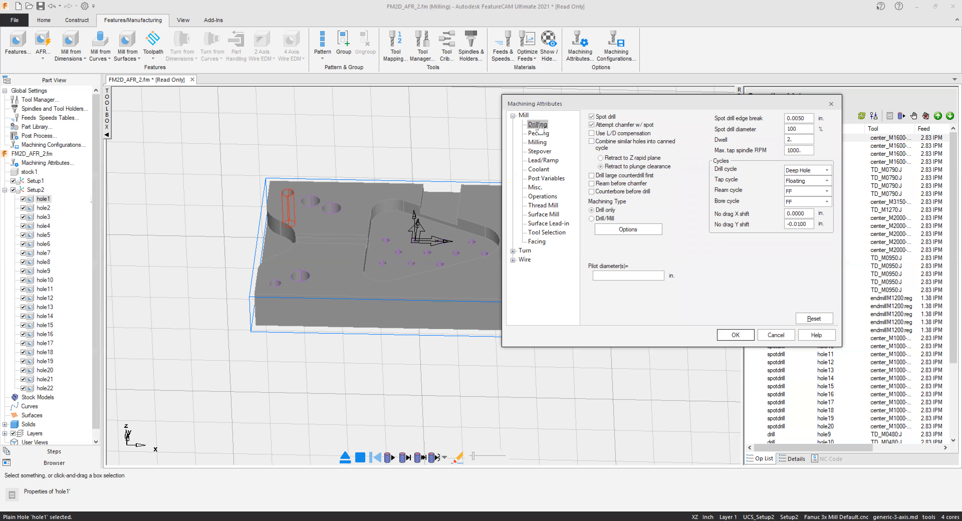
left_click_drag(803, 122, 770, 121)
left_click(542, 135)
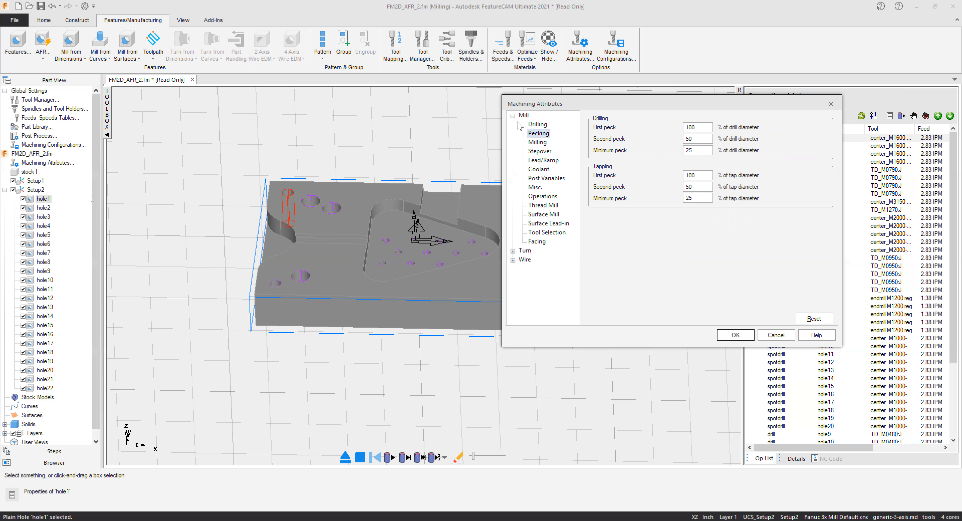
left_click(537, 124)
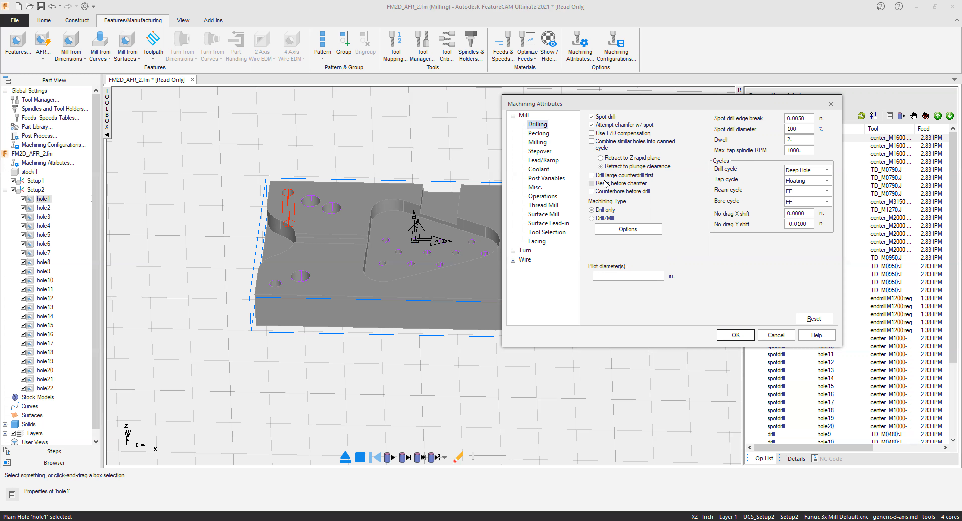
Review the Drill/Mill options for hole strategies and predrill diameter, cancel them and close the machining attributes.
left_click(648, 176)
left_click(643, 231)
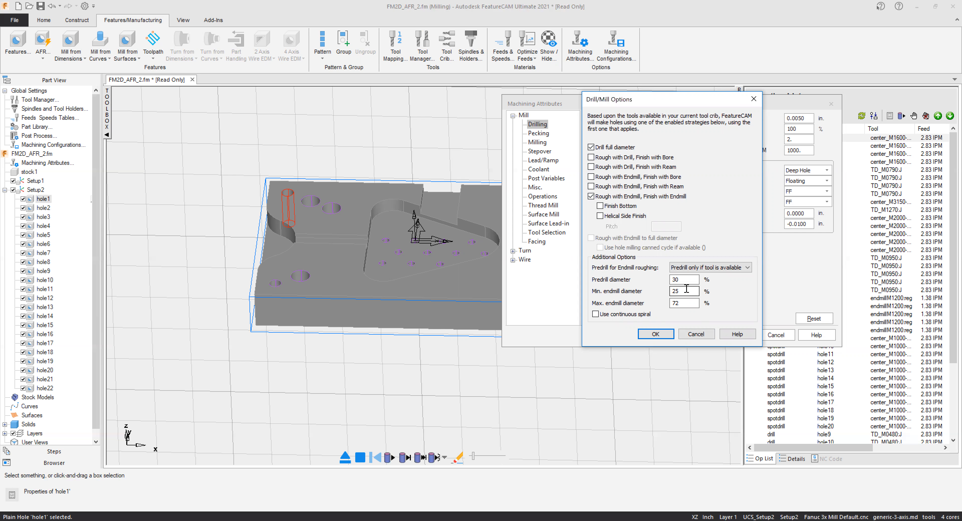
left_click_drag(682, 279, 654, 283)
left_click(699, 336)
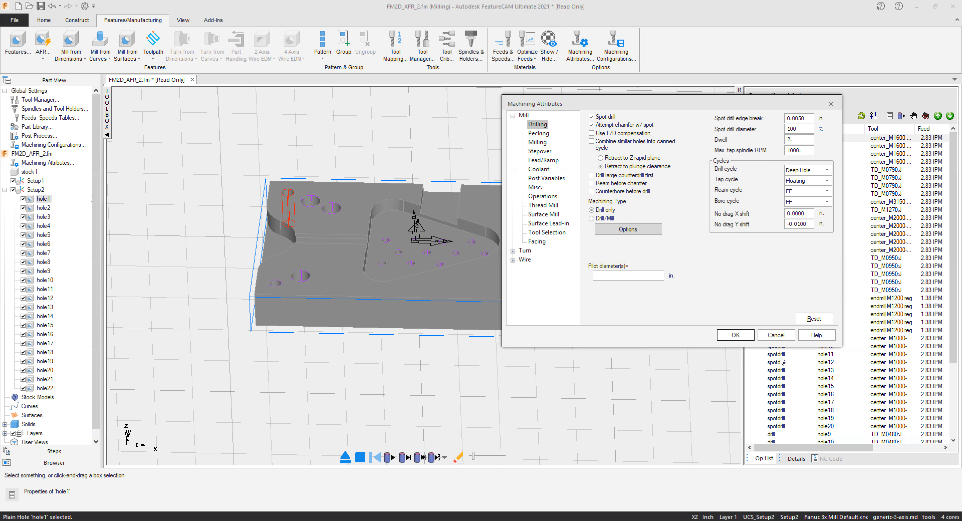
left_click(742, 337)
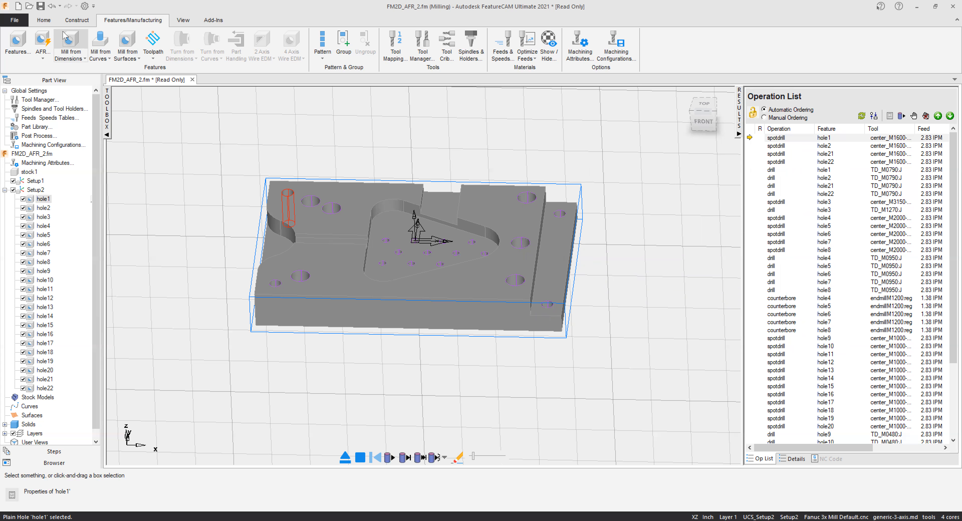
Deactivate Setup2 together with all its hole features.
left_click(45, 21)
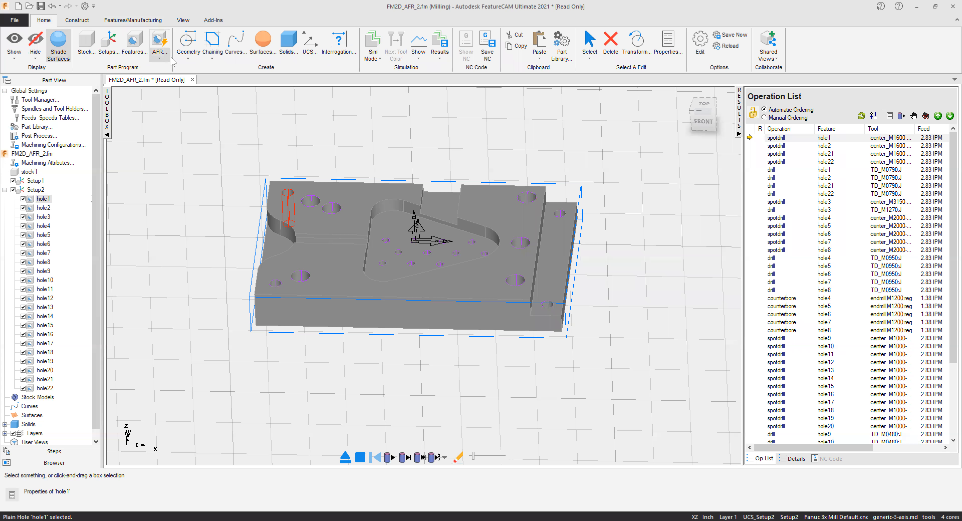
left_click(14, 190)
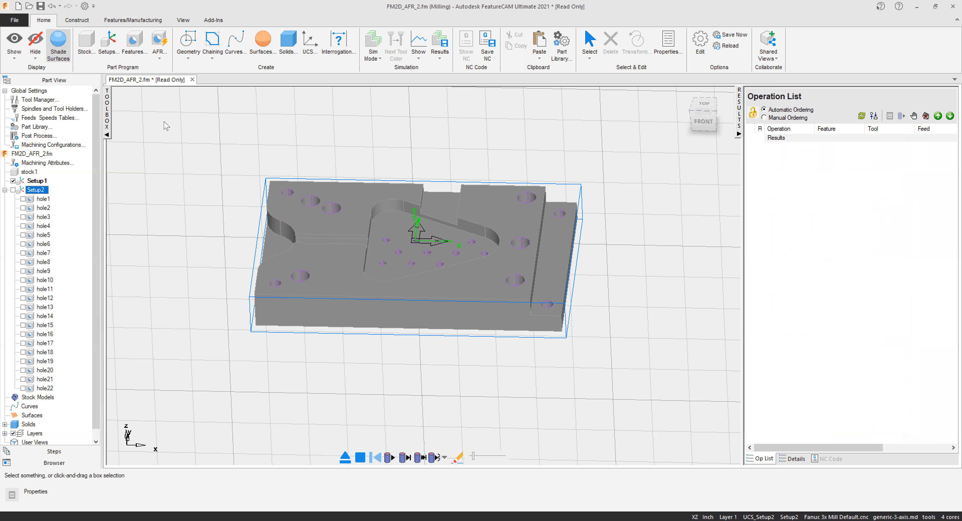
Start automatic feature recognition on ps_solid1 and include both Setup1 and Setup2.
left_click(163, 63)
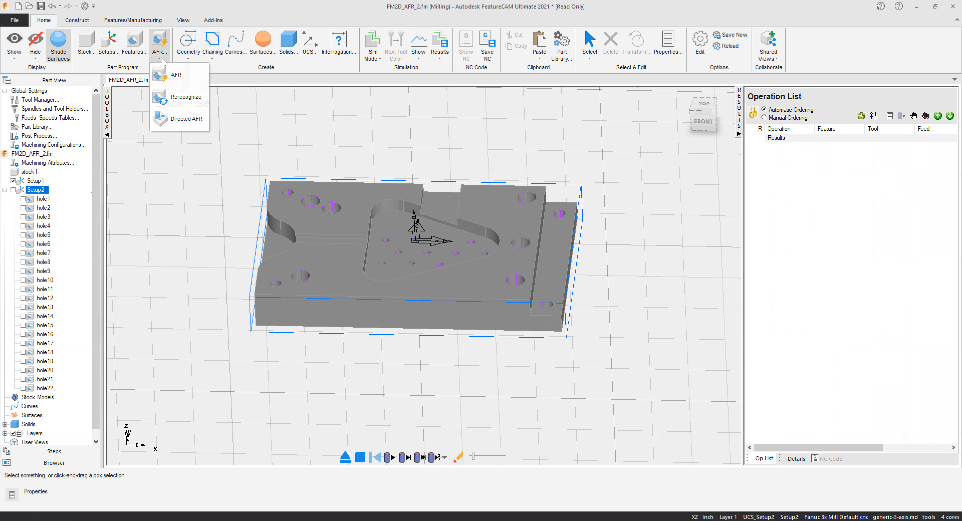
left_click(168, 81)
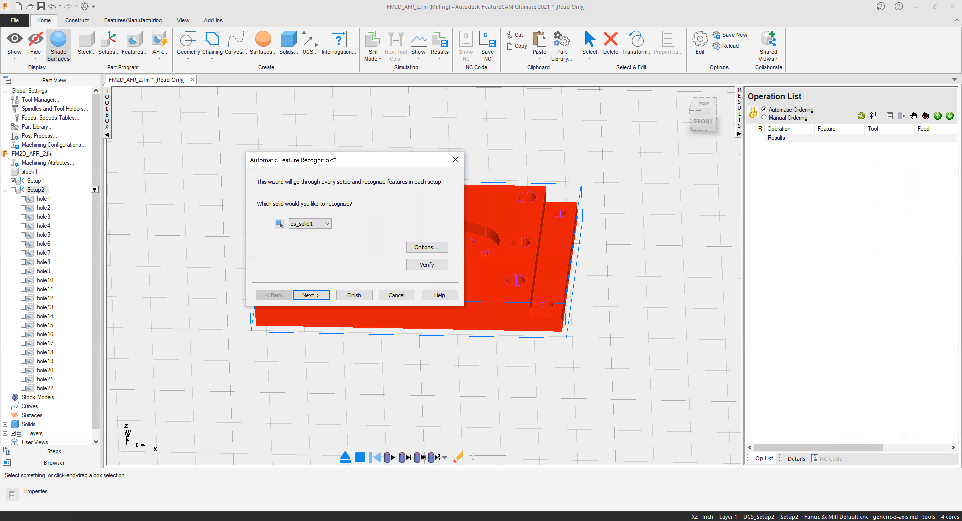
left_click_drag(331, 156, 770, 66)
left_click(751, 205)
left_click(754, 206)
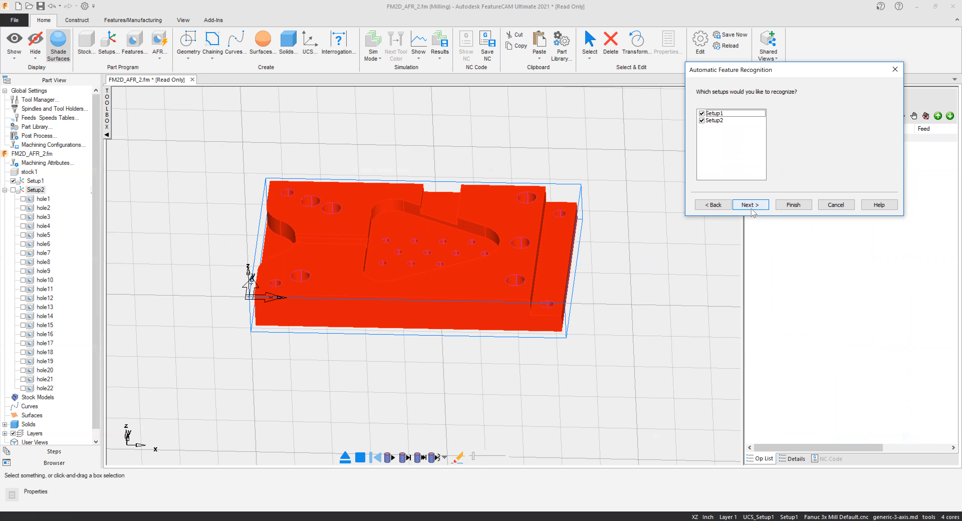
left_click(751, 208)
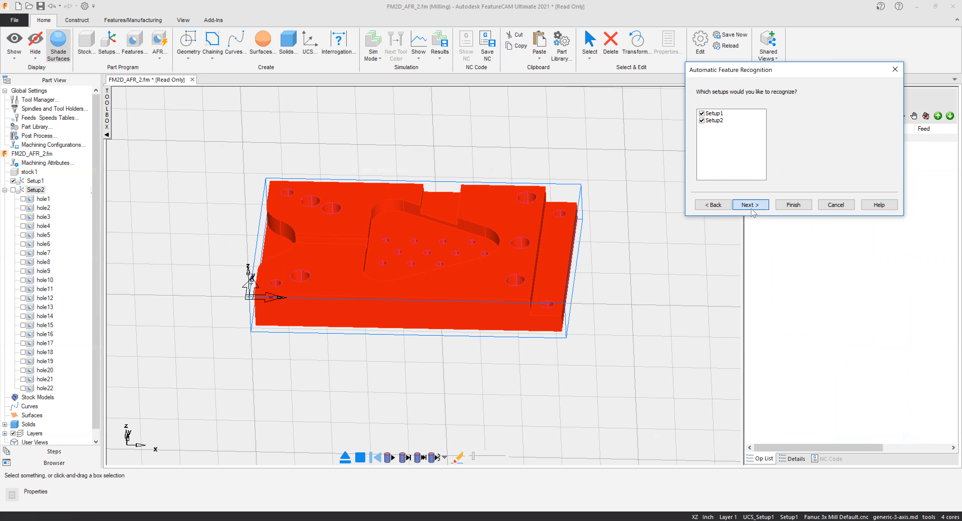
Exclude side 05 from Setup1's recognized features and finish the automatic feature recognition.
left_click_drag(762, 125, 769, 172)
left_click(702, 170)
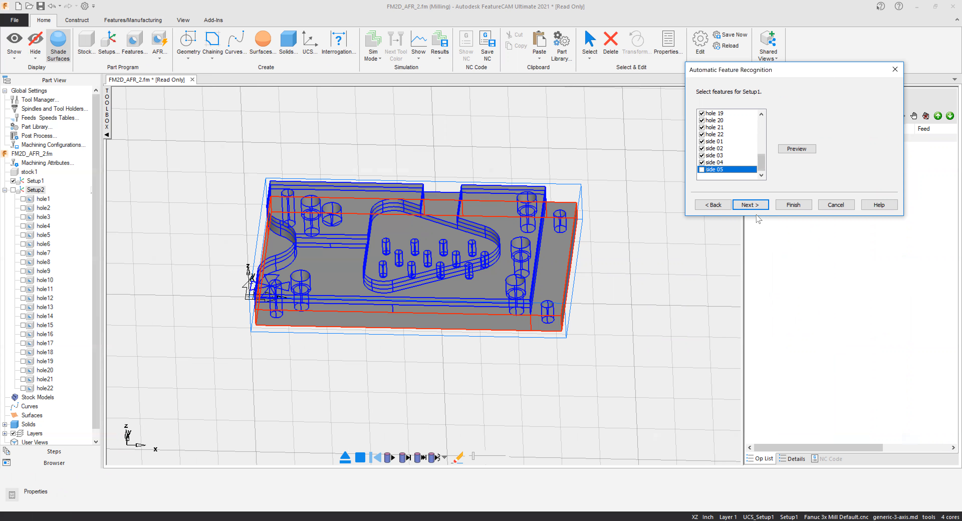
left_click(748, 204)
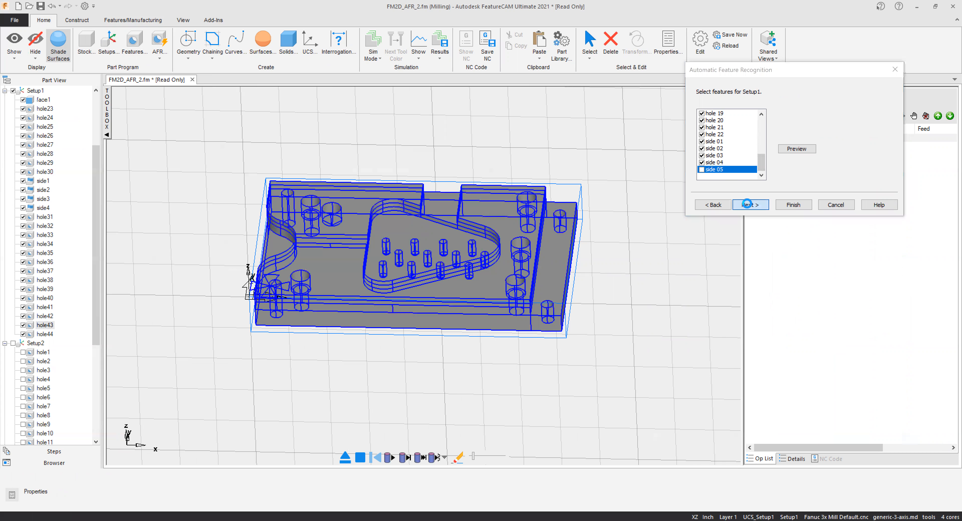
left_click(792, 206)
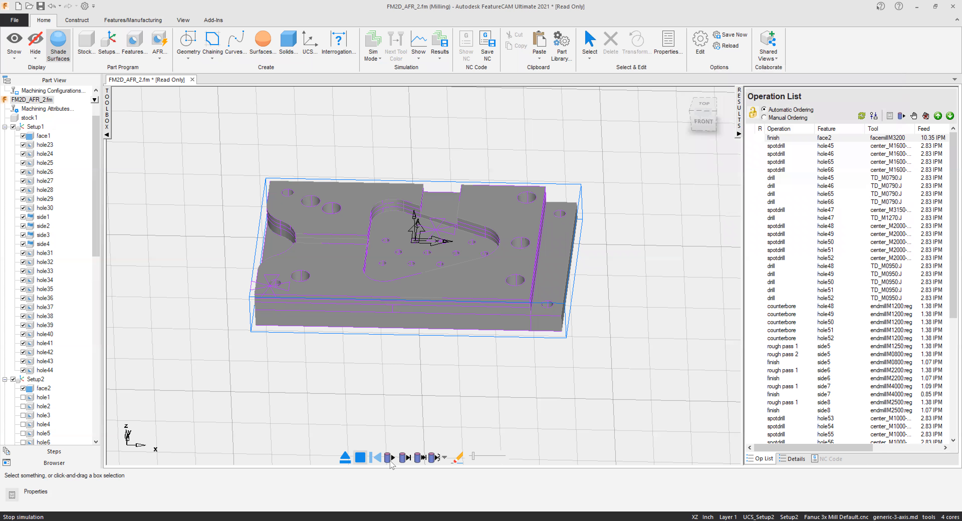
left_click(390, 459)
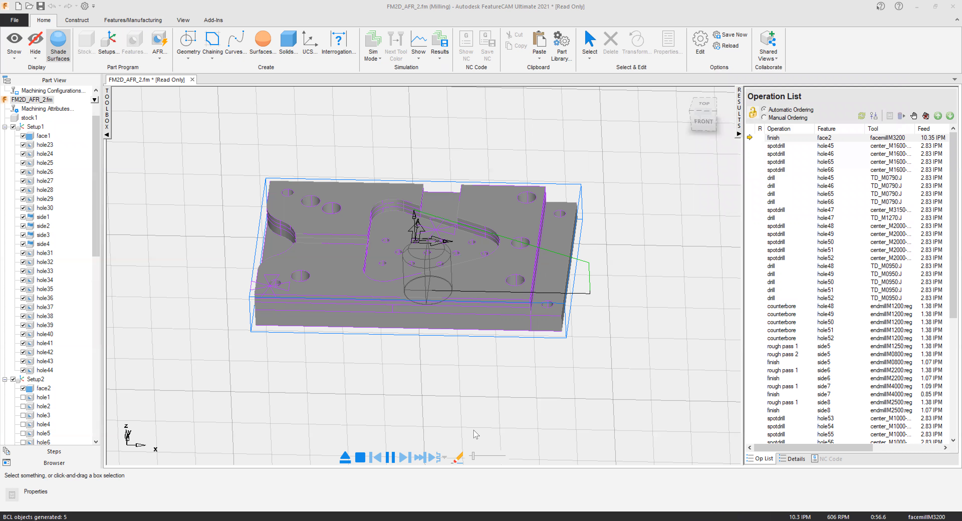
left_click(381, 59)
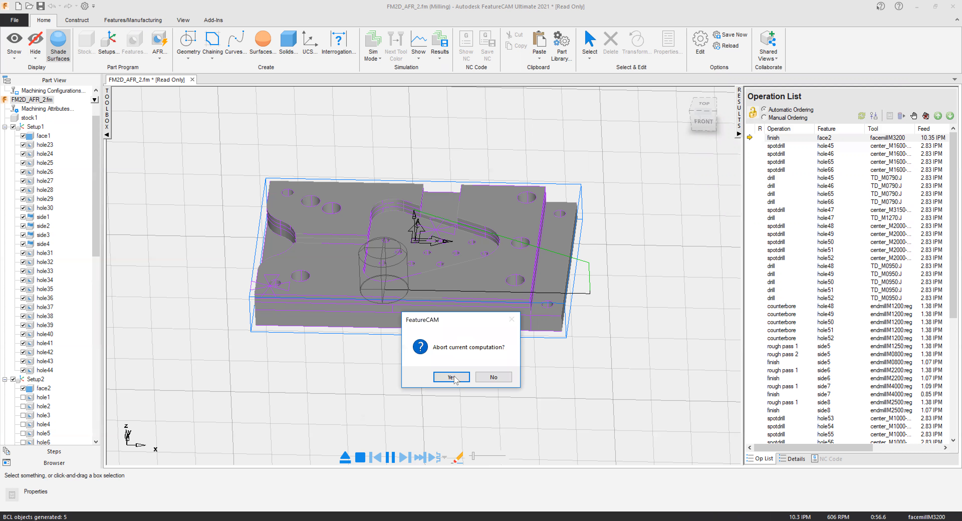
left_click(451, 377)
Run a 3D simulation of the recognized features, examine the machined plate and stop the simulation.
left_click(377, 59)
left_click(381, 119)
left_click(388, 458)
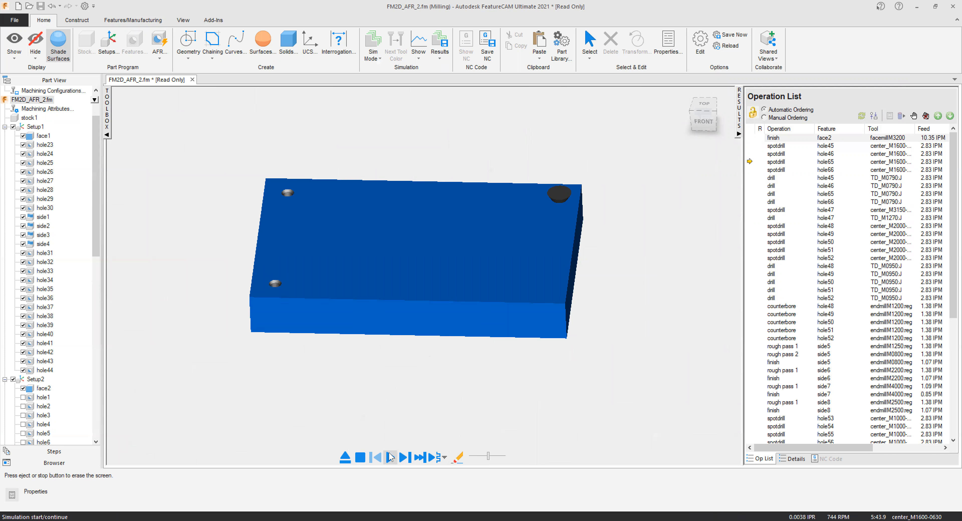
left_click(390, 457)
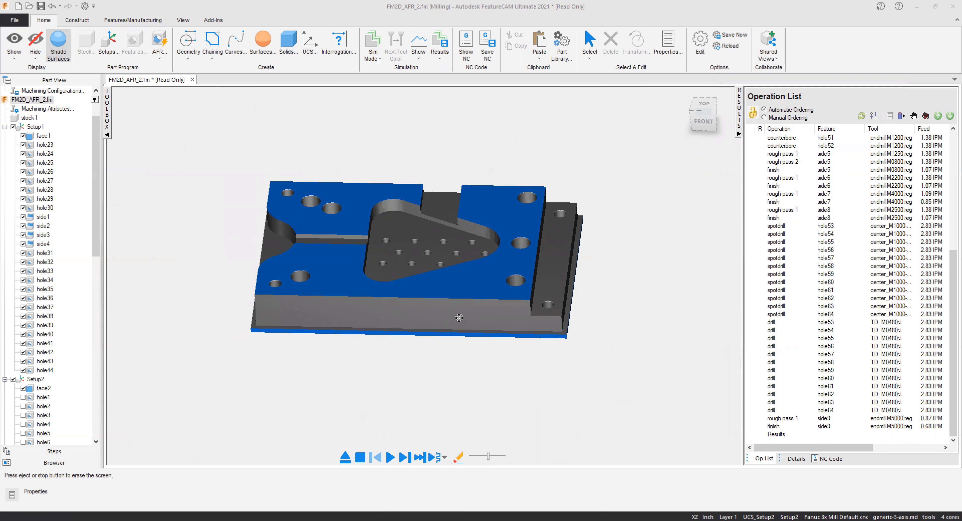
scroll(429, 254, "up", 5)
middle_click_drag(454, 261, 474, 273)
scroll(474, 272, "down", 5)
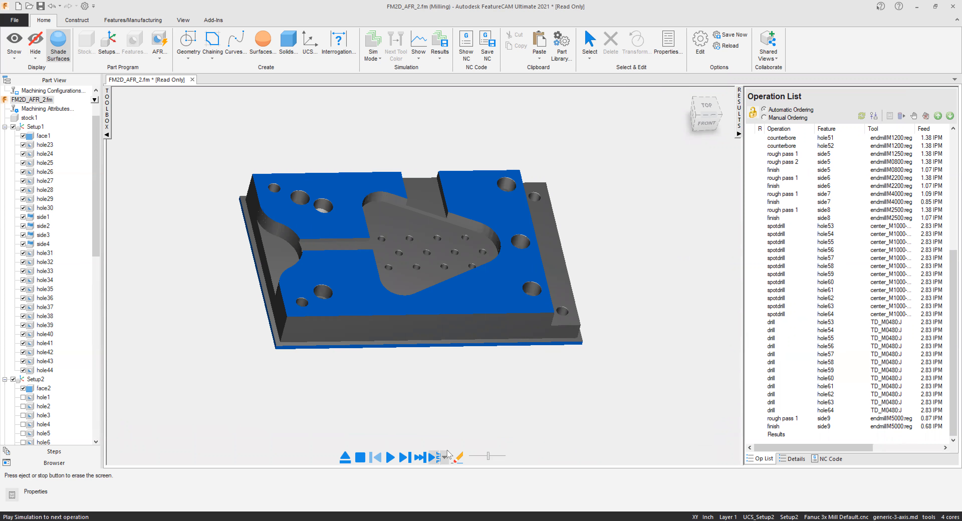
left_click(361, 458)
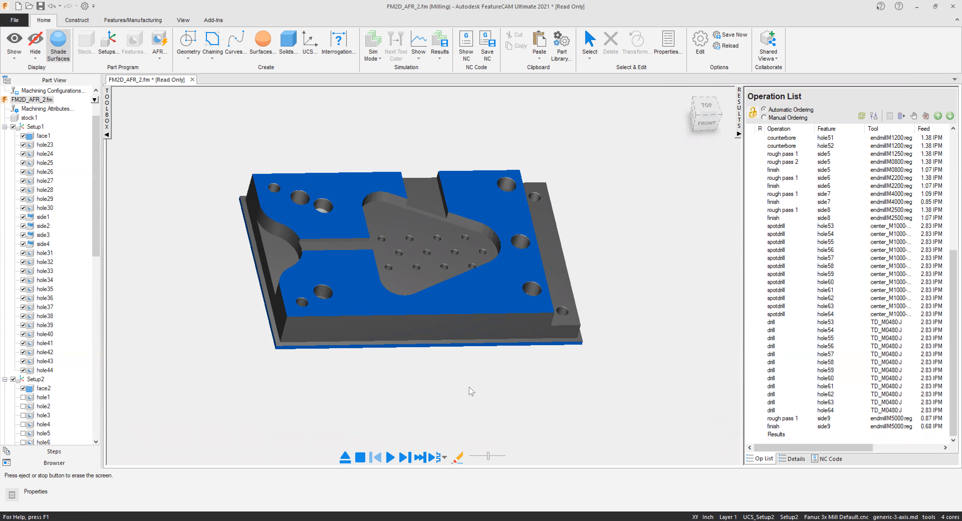
Deactivate Setup2 and Setup1 together with all their features.
left_click(13, 379)
scroll(63, 297, "up", 2)
scroll(63, 297, "up", 4)
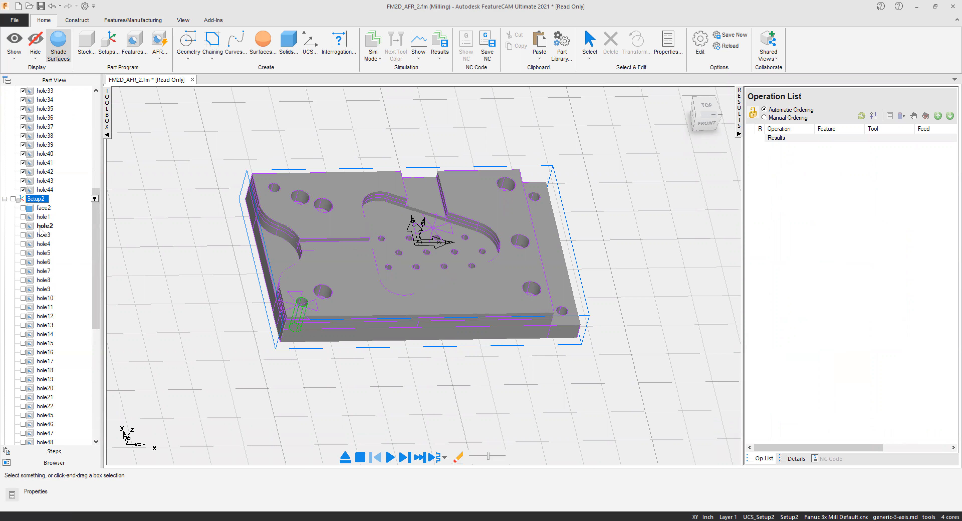
scroll(15, 127, "up", 4)
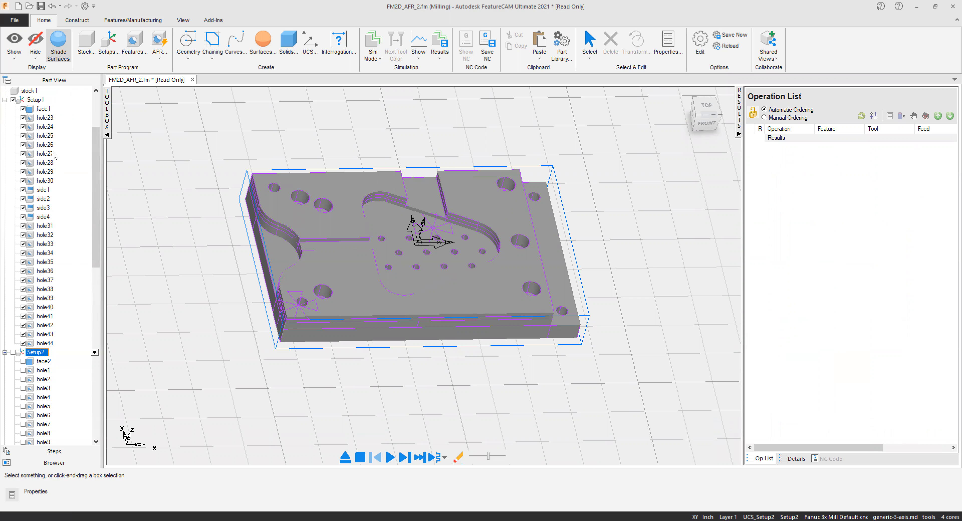
left_click(14, 127)
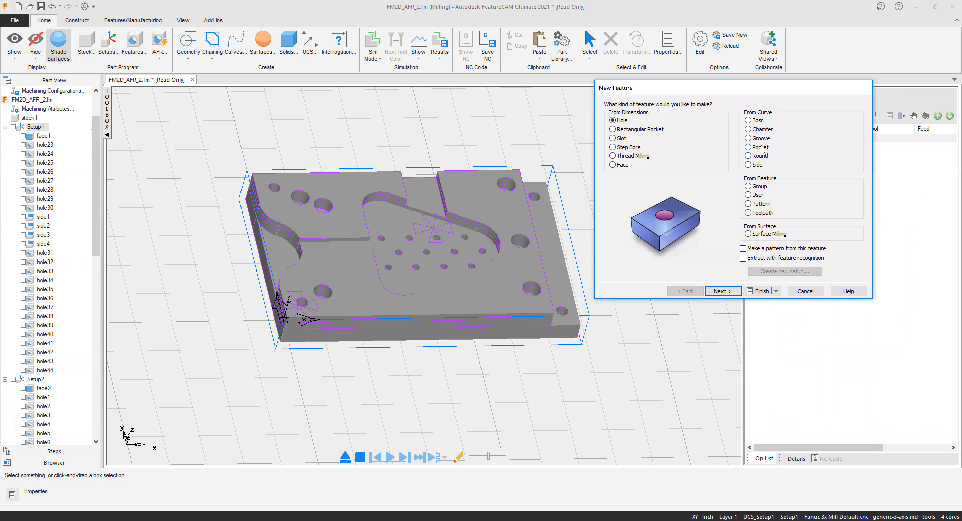
Create the triangular pocket in Setup1 as a Pocket feature extracted with automatic recognition, selecting all recognized features.
left_click(760, 147)
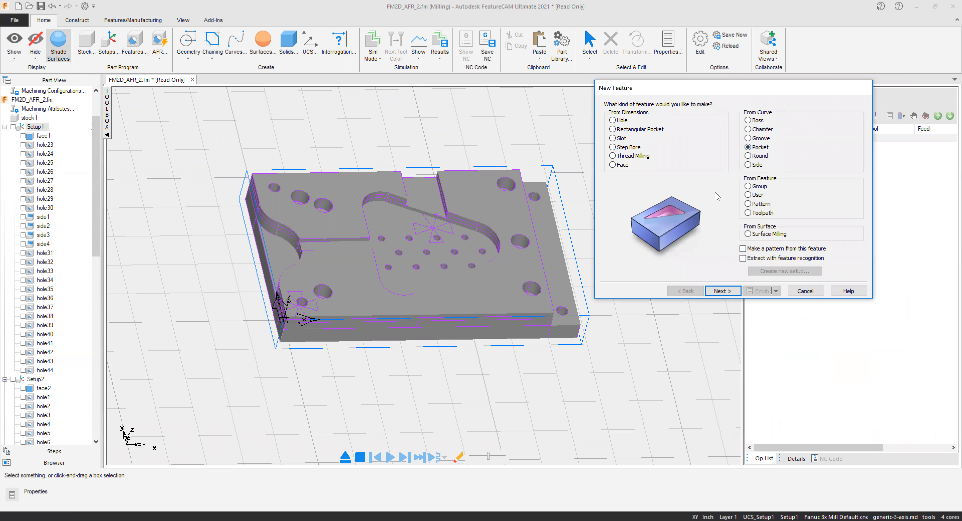
left_click(742, 258)
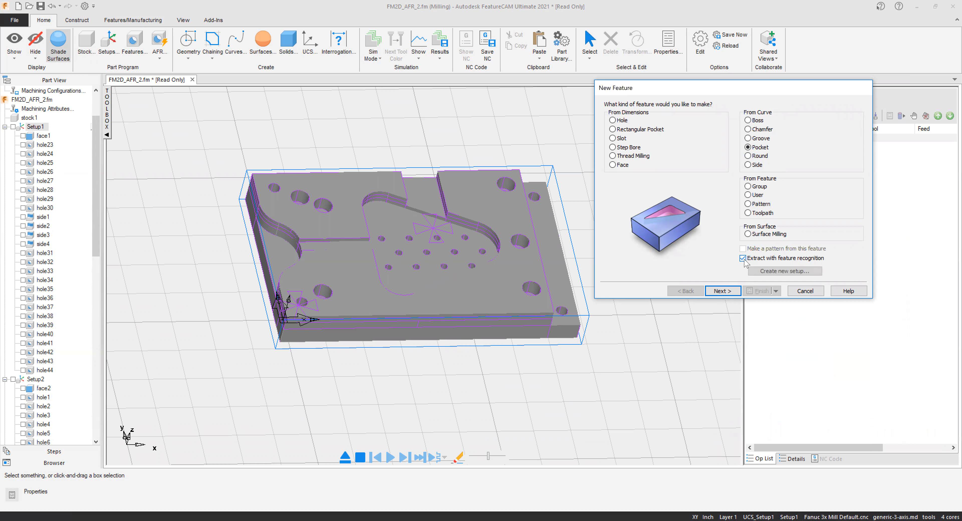
left_click(721, 293)
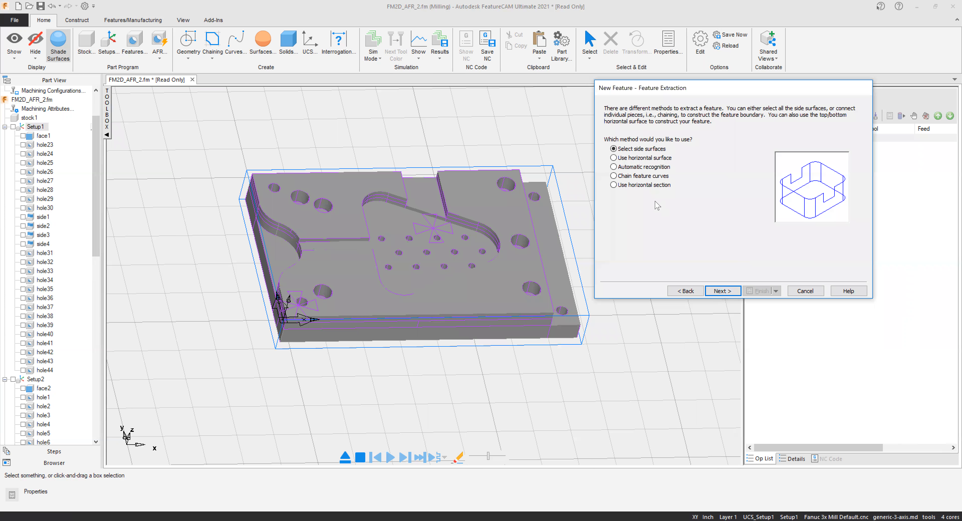
left_click(630, 167)
left_click(723, 291)
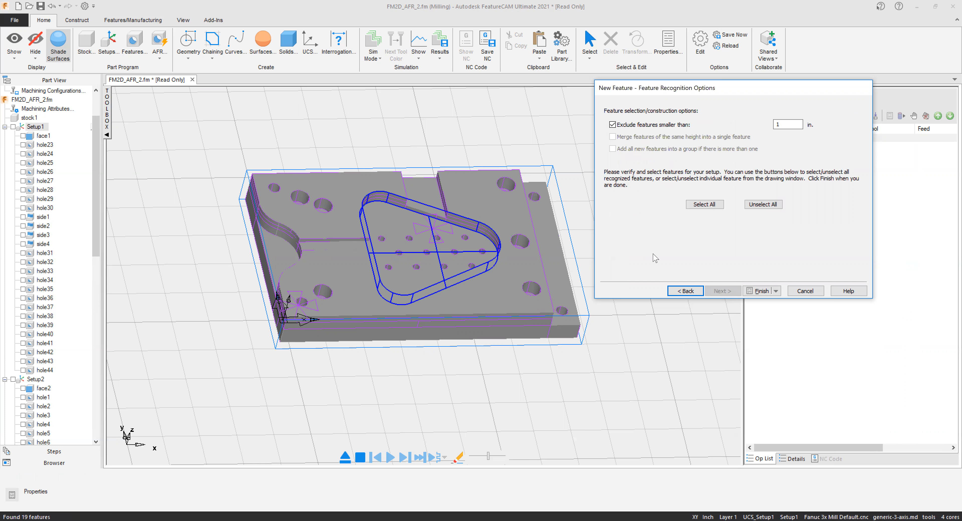
left_click(701, 205)
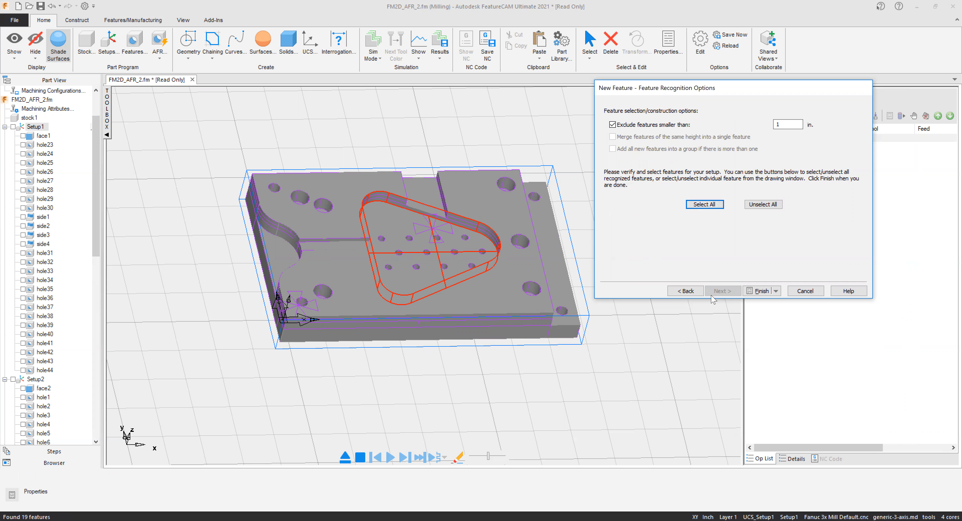
left_click(758, 293)
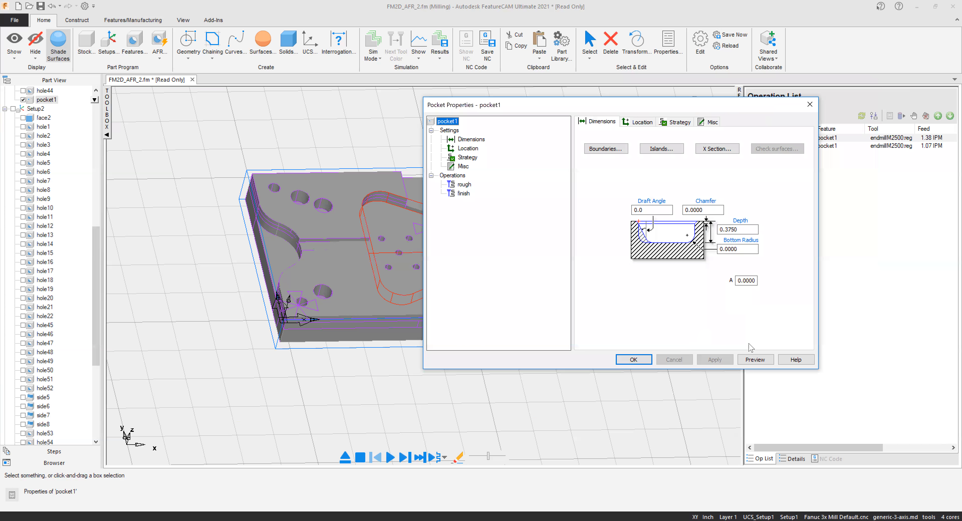
Preview the new pocket and examine its toolpaths in a centerline simulation.
left_click(745, 364)
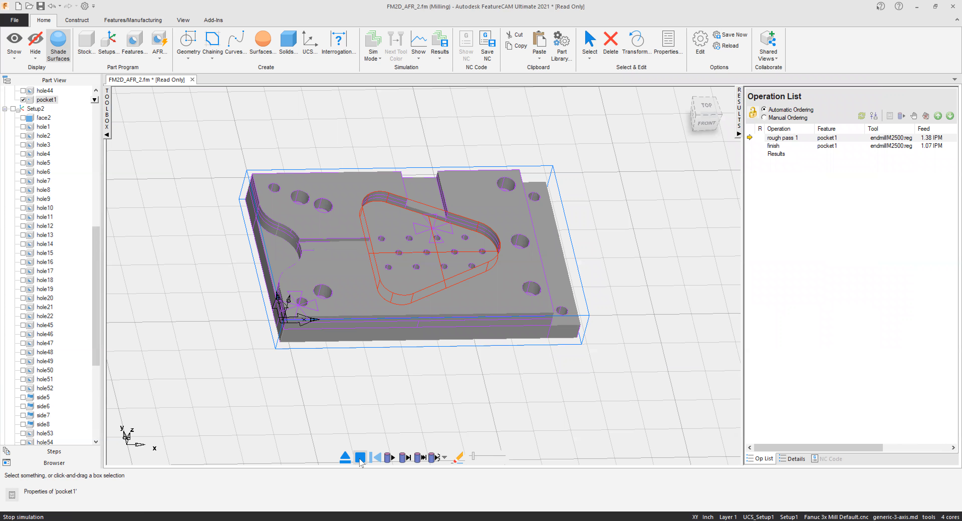
left_click(390, 458)
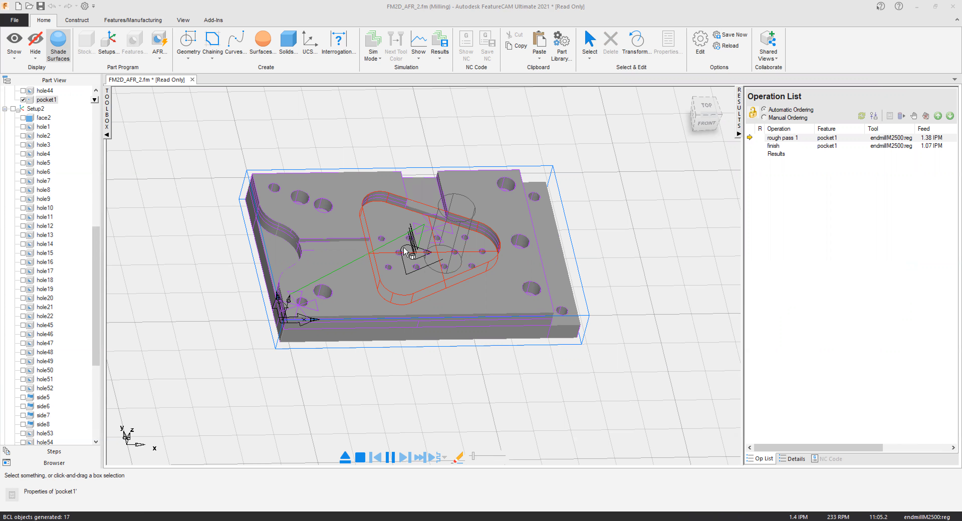
scroll(433, 236, "up", 2)
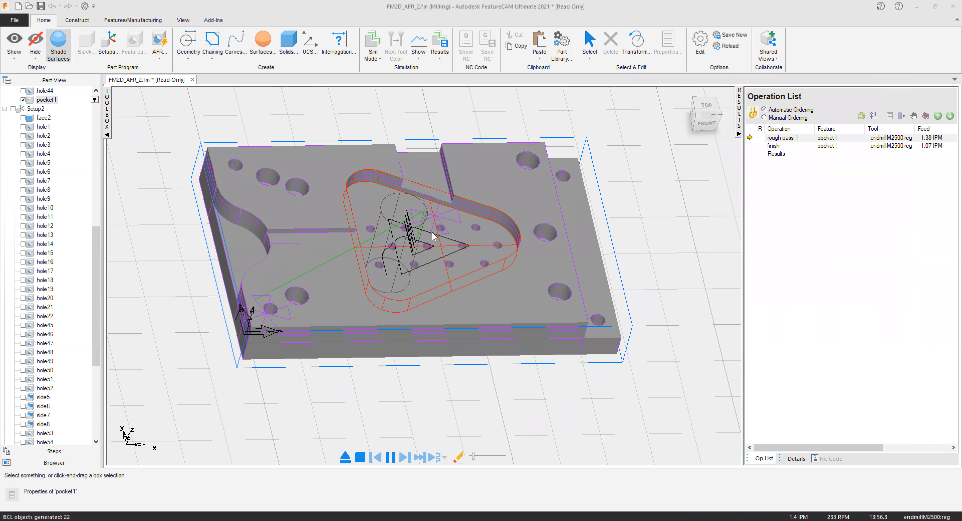
scroll(433, 236, "up", 2)
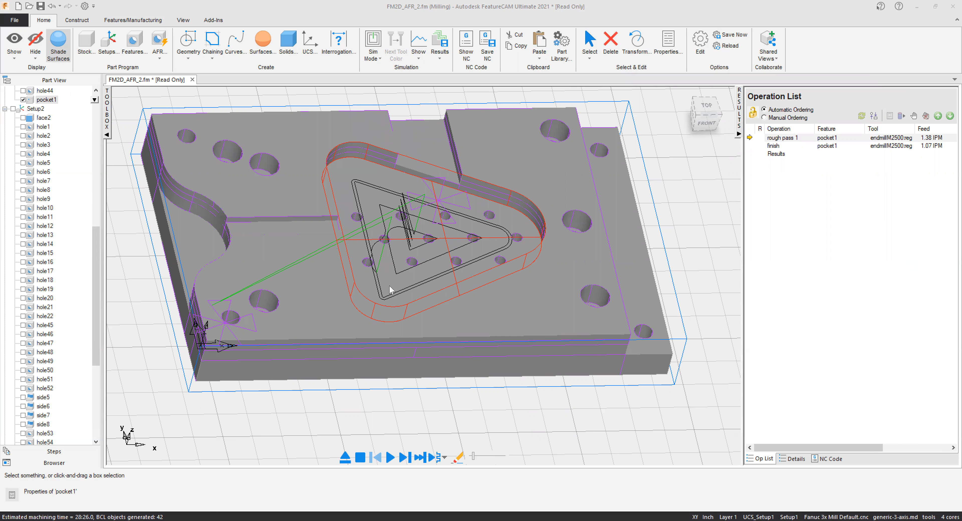
scroll(444, 275, "down", 2)
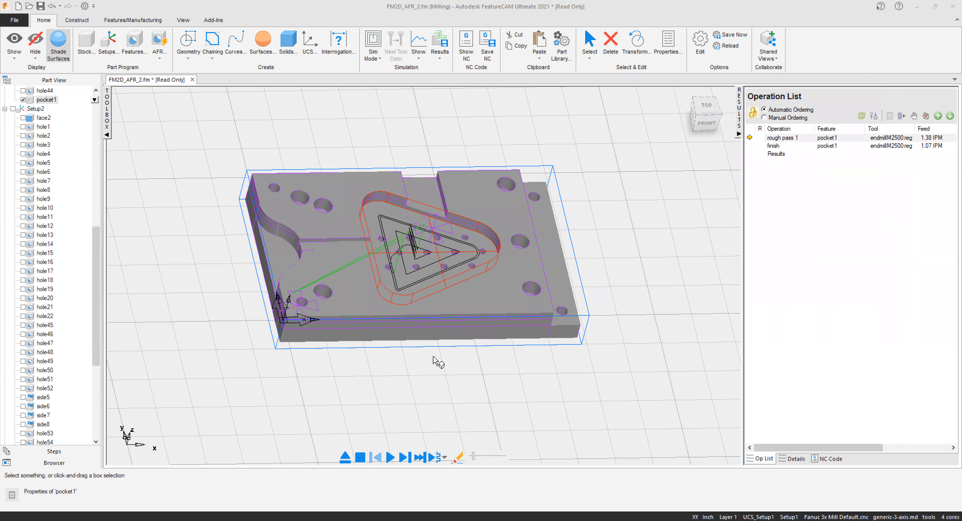
scroll(257, 221, "up", 2)
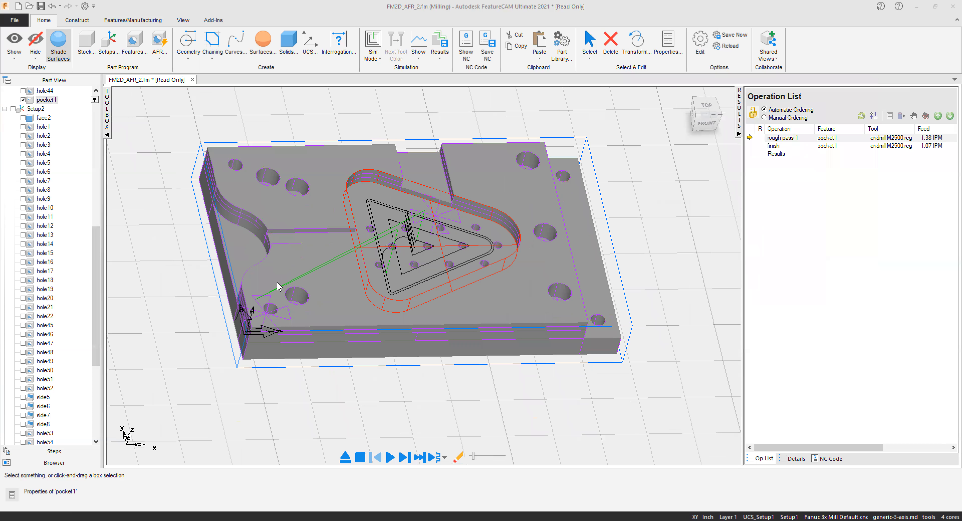
Create a Side feature with automatic recognition, selecting only the curved wall at the plate's left end.
left_click(135, 45)
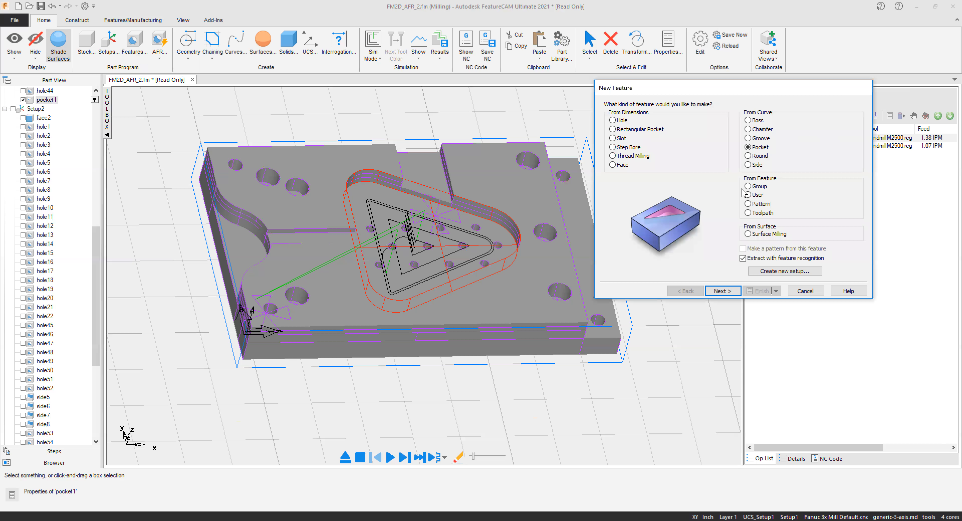
left_click(753, 164)
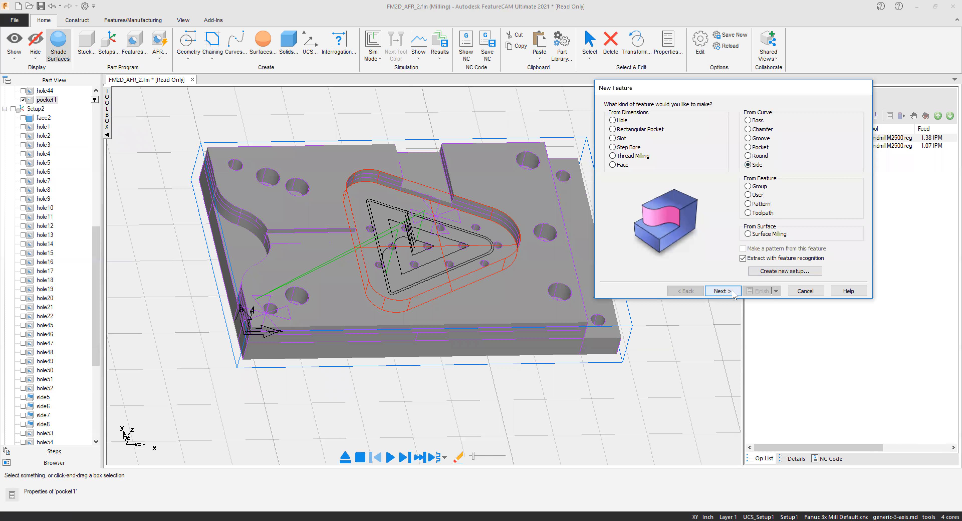
left_click(722, 290)
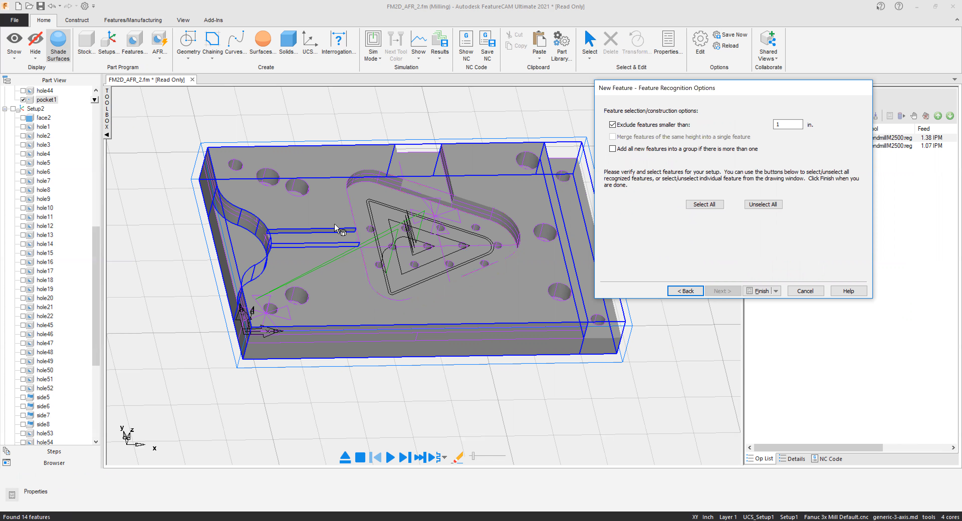
left_click(251, 220)
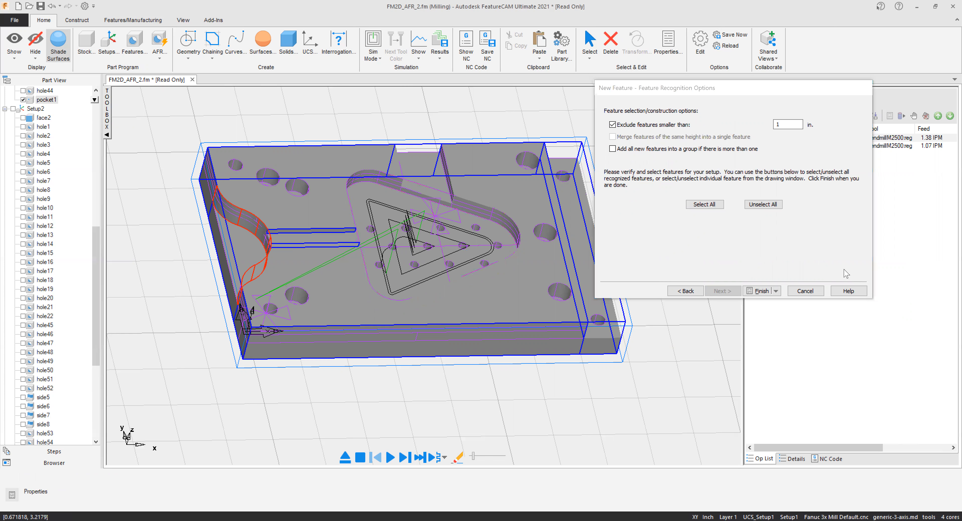
left_click(760, 291)
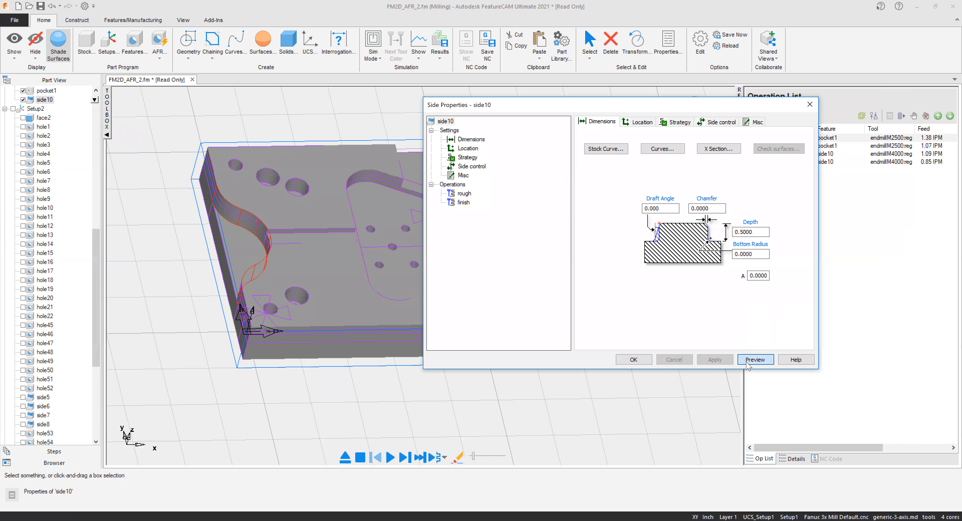
Leave the side feature's preview, run a 3D simulation of the pocket and side features, and examine the cut stock.
left_click(754, 359)
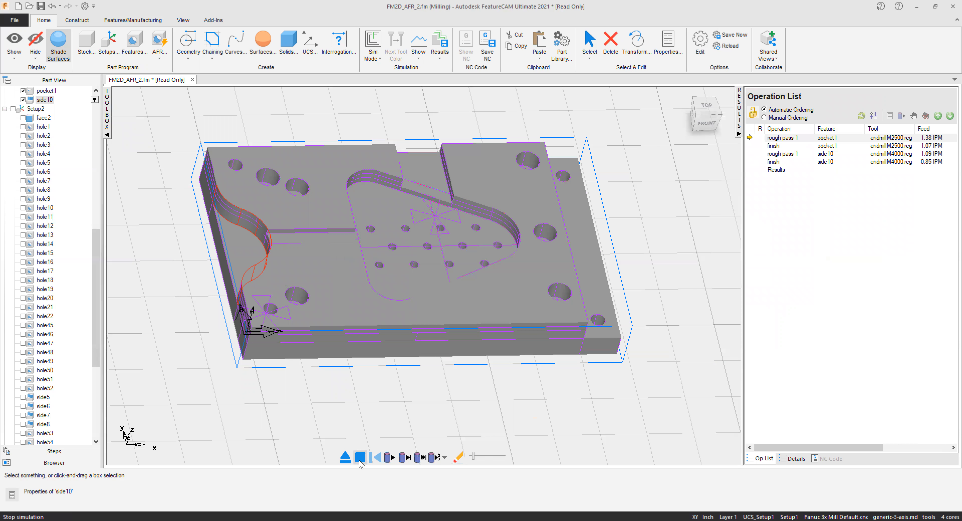
left_click(379, 57)
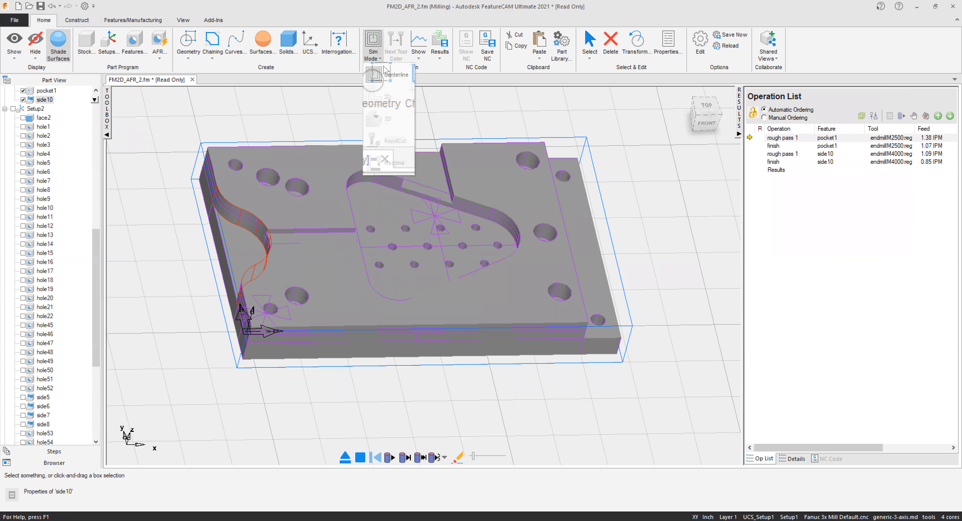
left_click(361, 461)
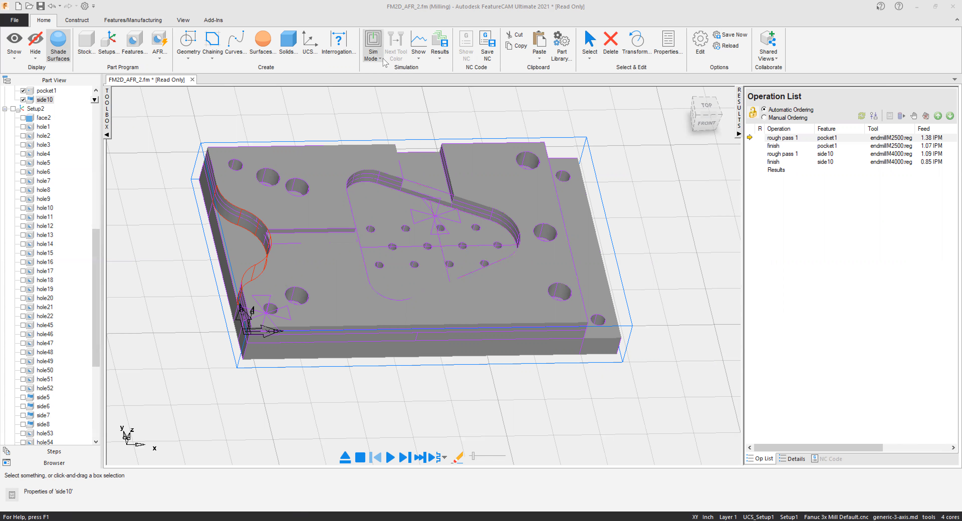
left_click(383, 59)
left_click(381, 118)
left_click(388, 460)
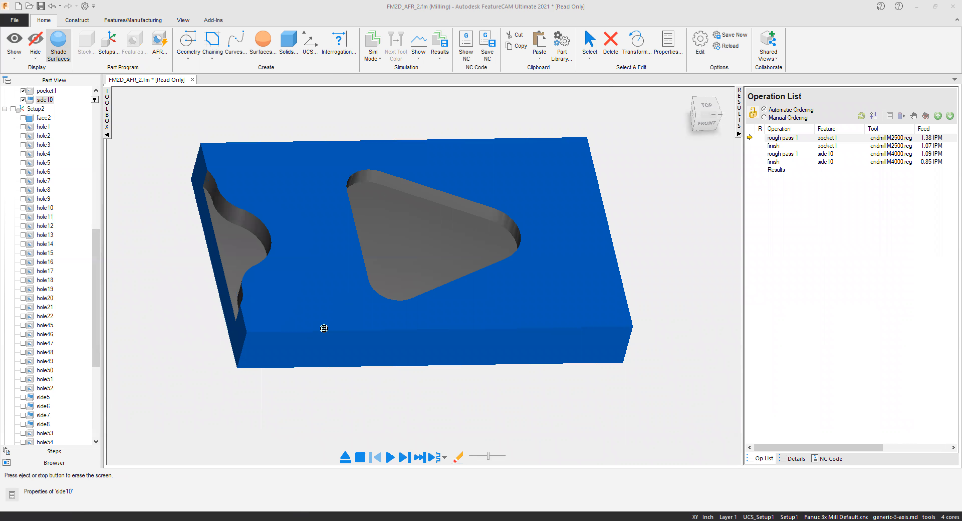
scroll(207, 190, "up", 5)
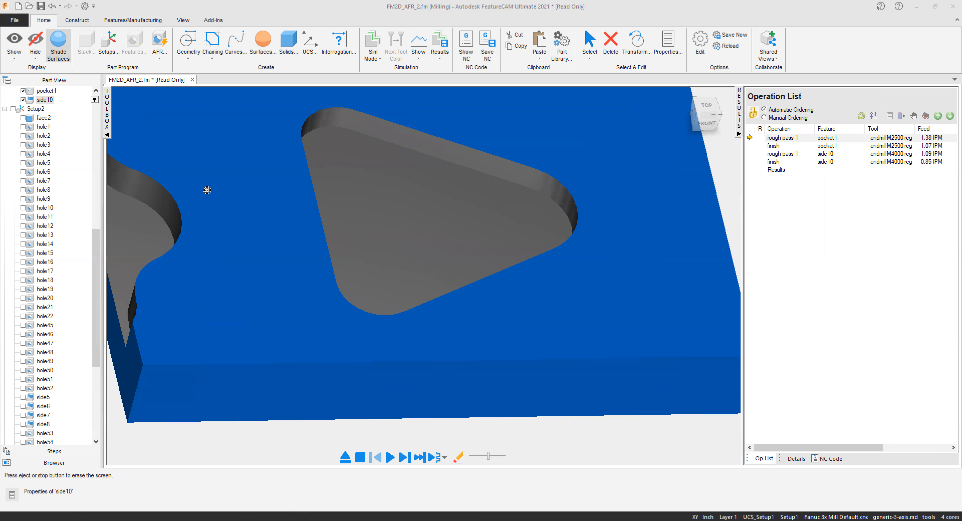
scroll(448, 254, "down", 5)
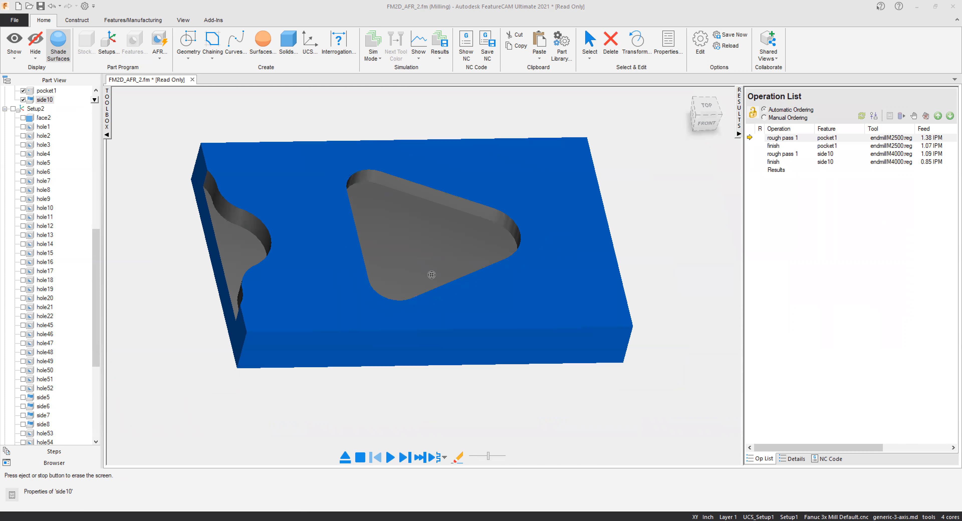
Review the features listed under Setup1 and Setup2, and examine the NC code for the pocket and side operations.
scroll(73, 309, "down", 2)
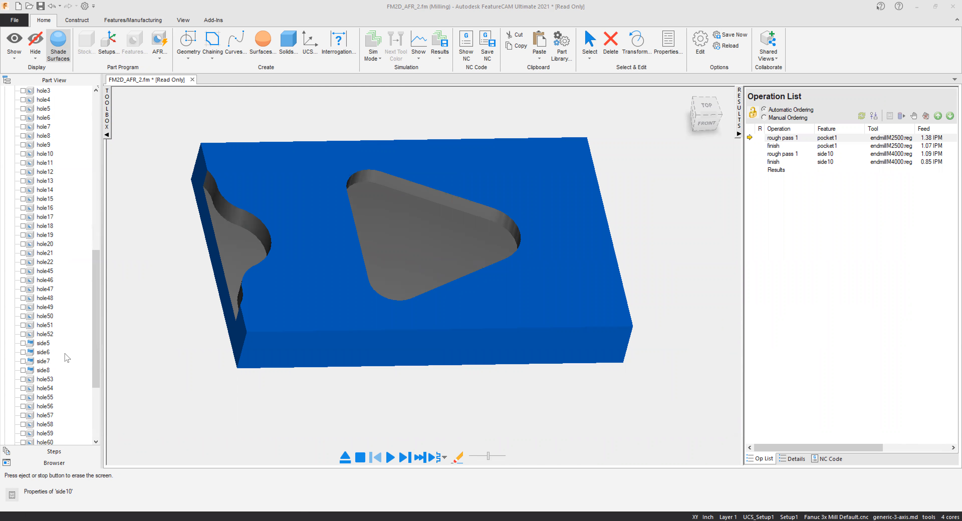
scroll(65, 353, "down", 3)
left_click_drag(97, 367, 97, 178)
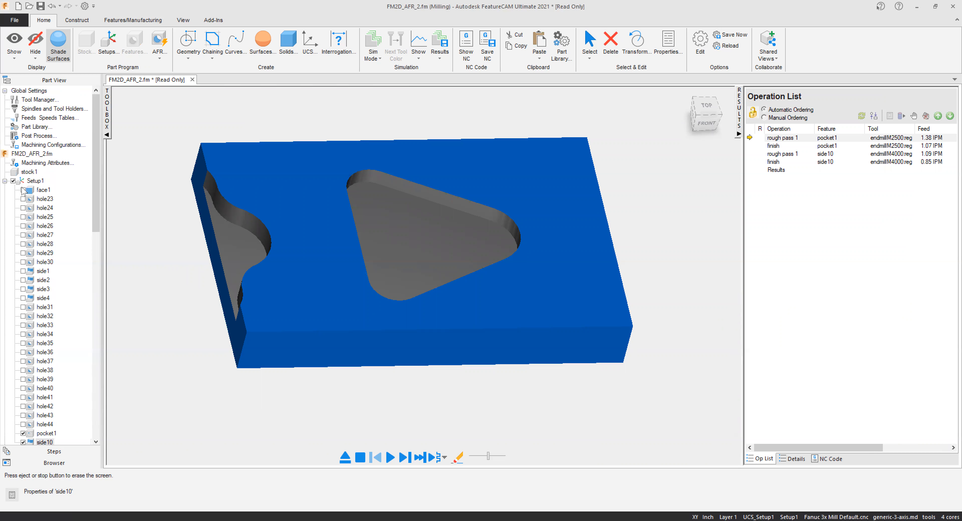
left_click_drag(97, 141, 114, 407)
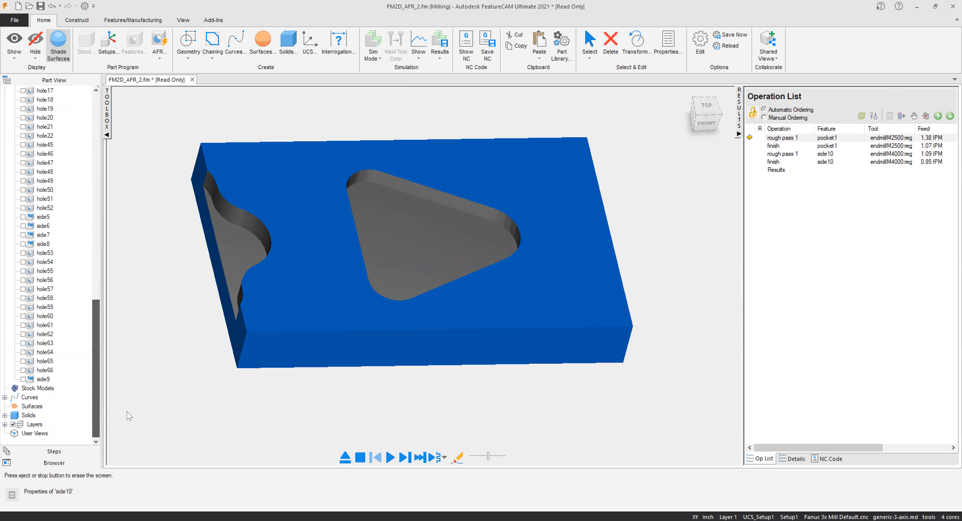
left_click(830, 459)
scroll(795, 177, "down", 17)
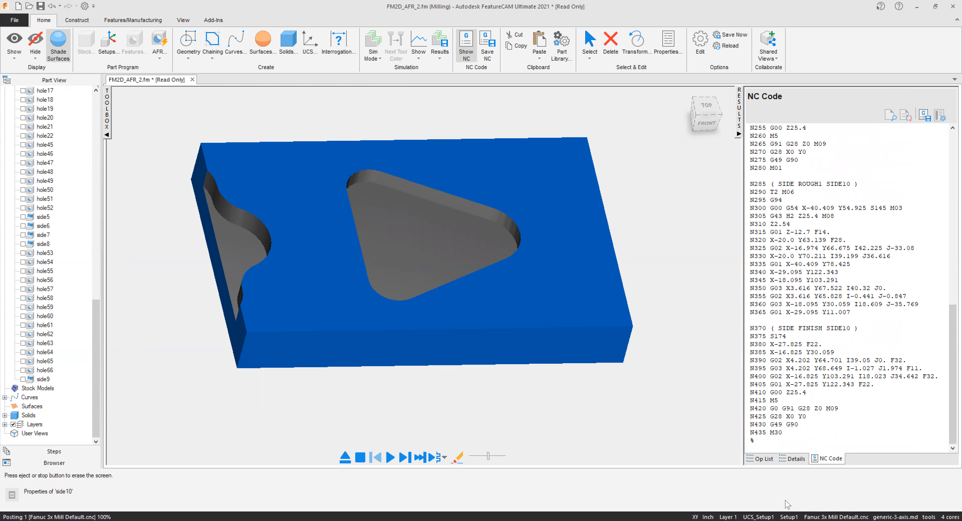
left_click(761, 459)
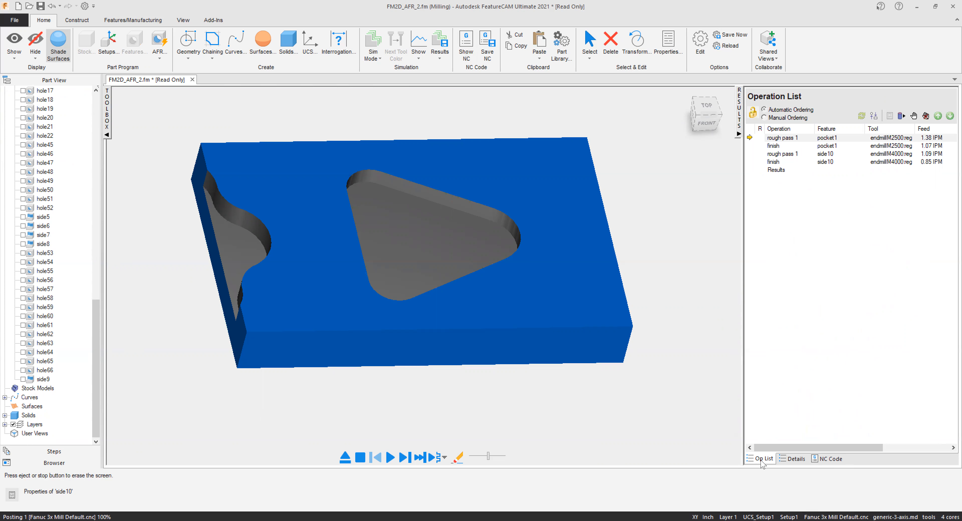
Set the rough pass Z increment to 1 in the milling attributes of the triangular pocket's rough operation.
double_click(776, 140)
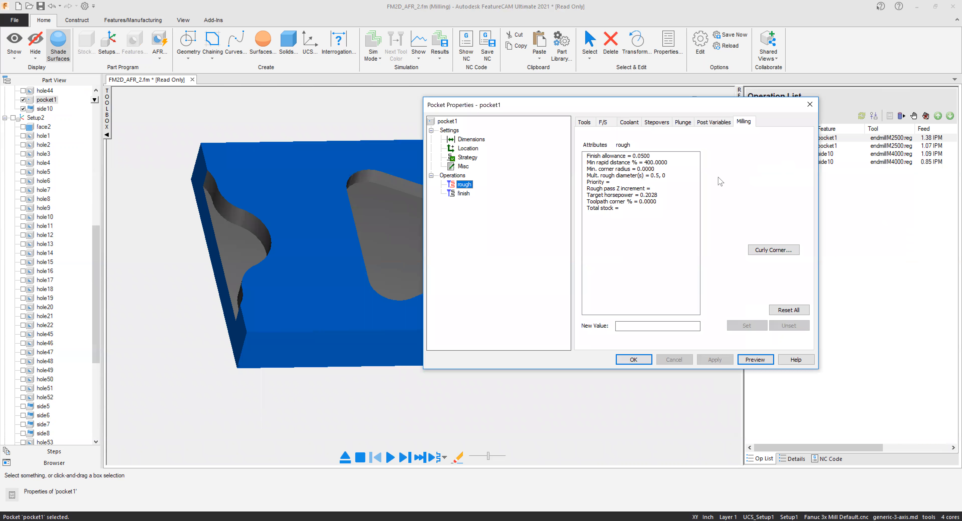
mouse_move(651, 186)
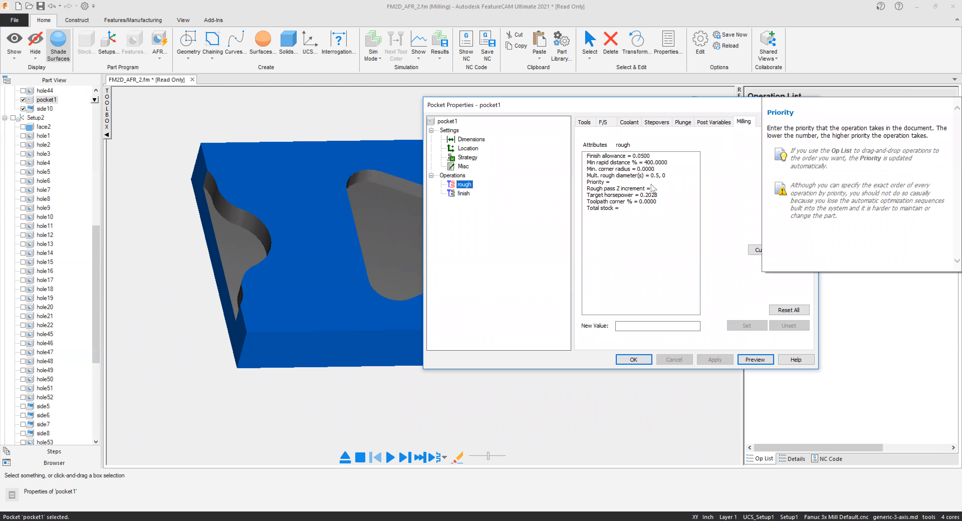
mouse_move(615, 176)
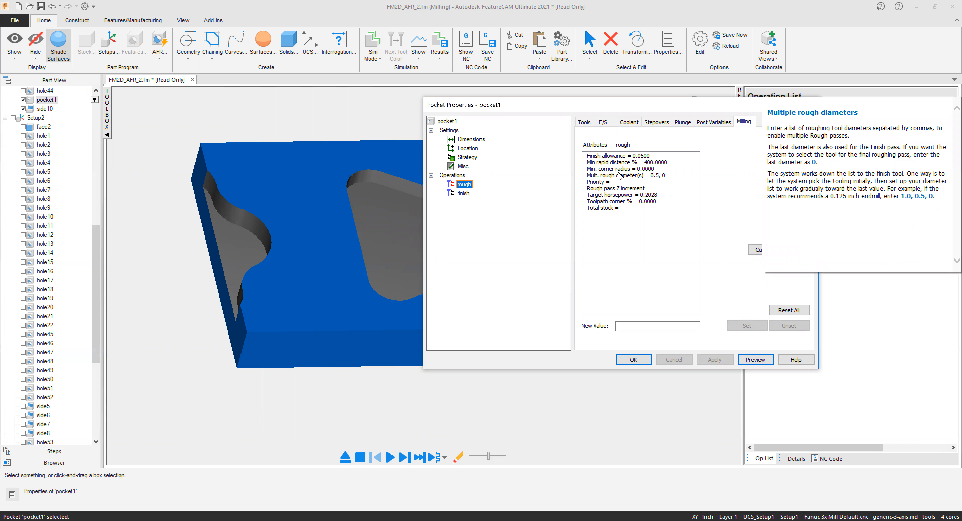
left_click(627, 189)
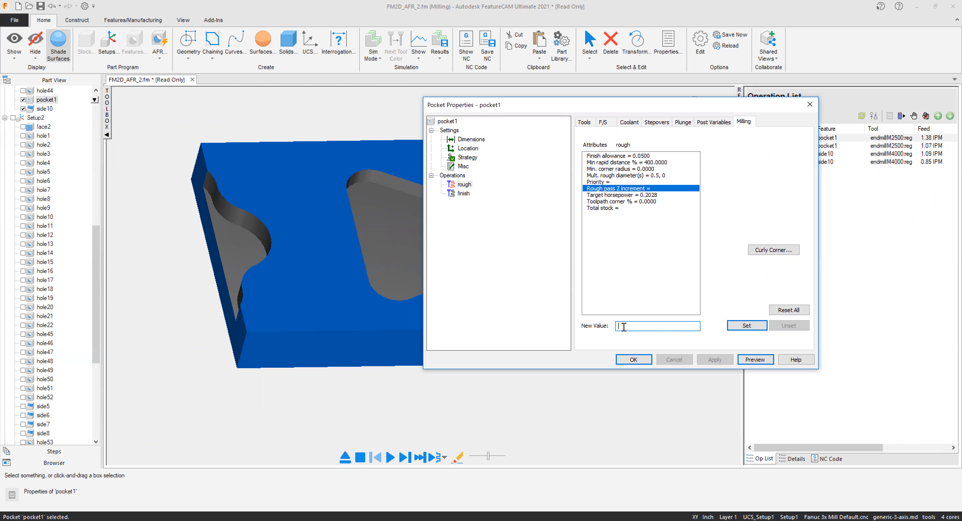
left_click(761, 324)
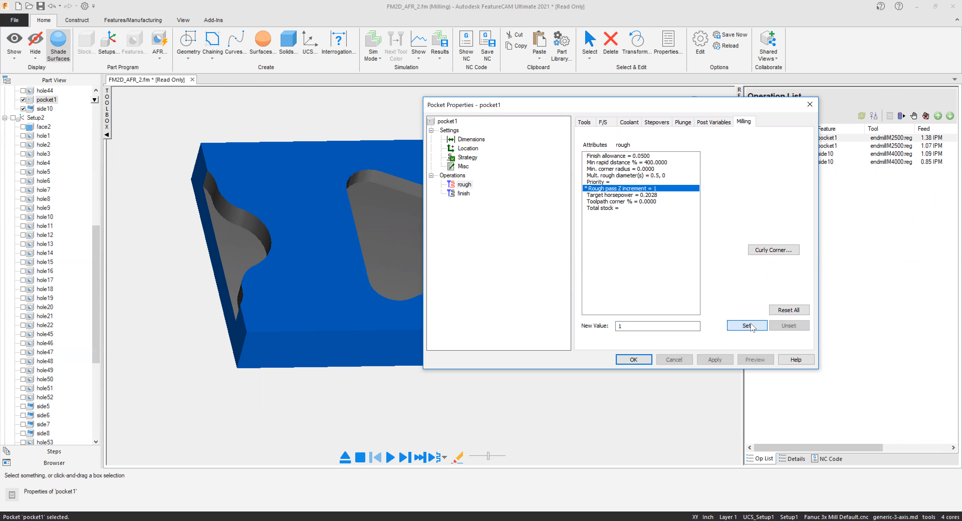
Review the pocket's finish milling attributes and the rough operation's finish allowance, then preview the pocket and leave the preview.
left_click(464, 193)
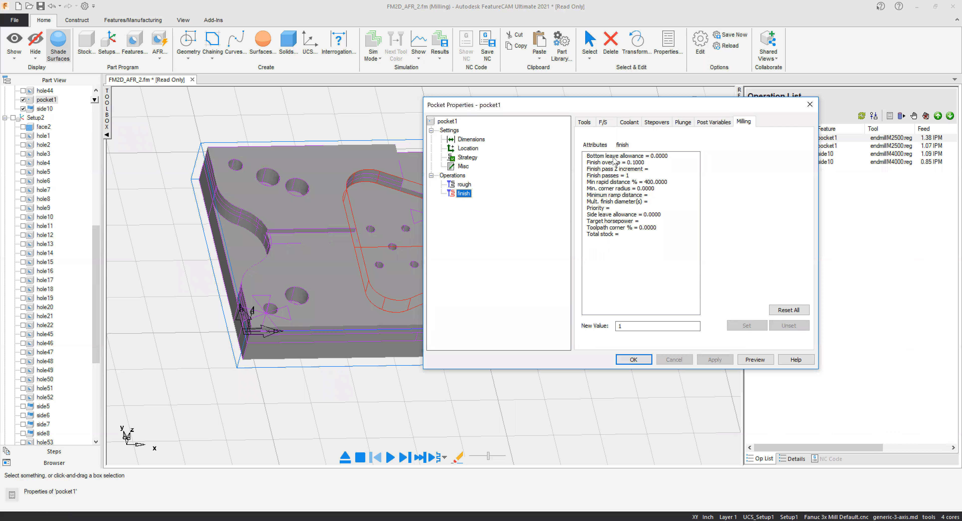
left_click(465, 184)
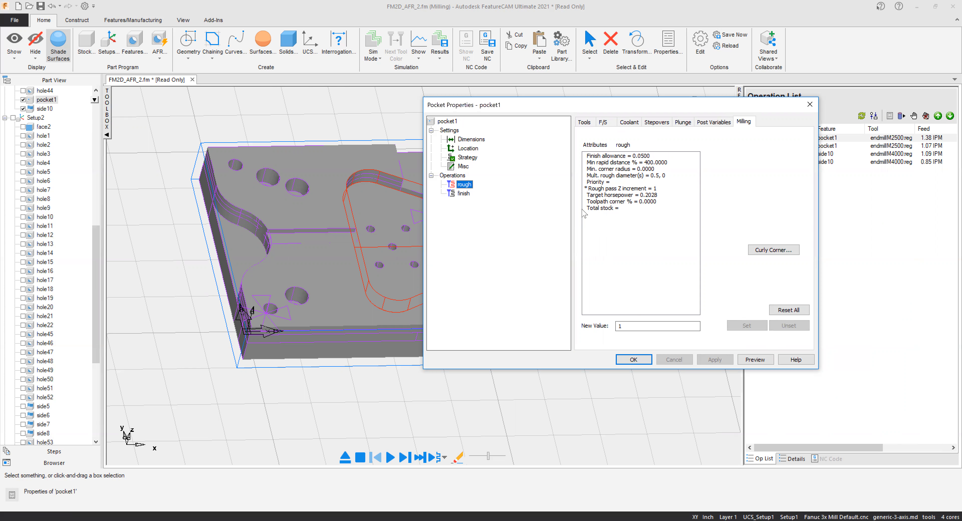
left_click(616, 156)
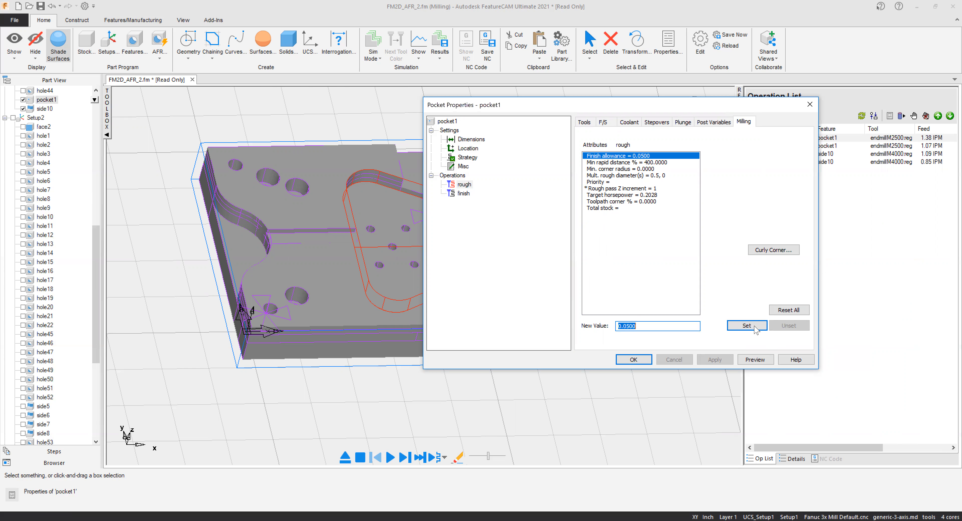
left_click(753, 361)
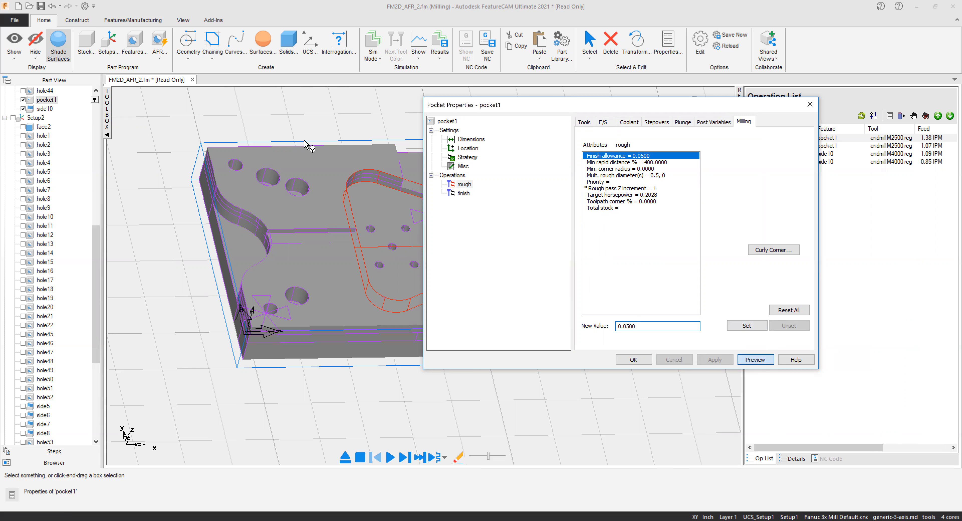
key("Escape")
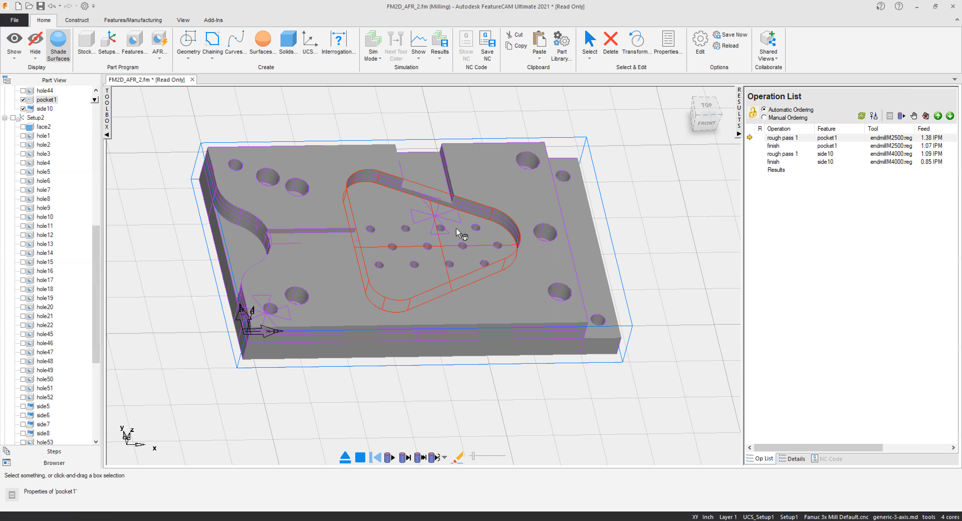
Review the document's default Milling and Facing machining attributes, including the facing stepover and rough pass options.
left_click(118, 21)
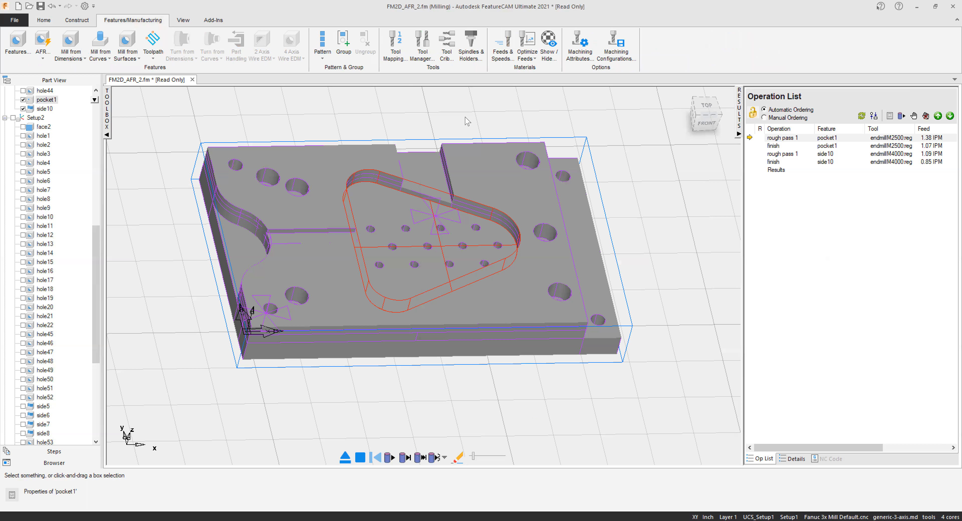
left_click(574, 59)
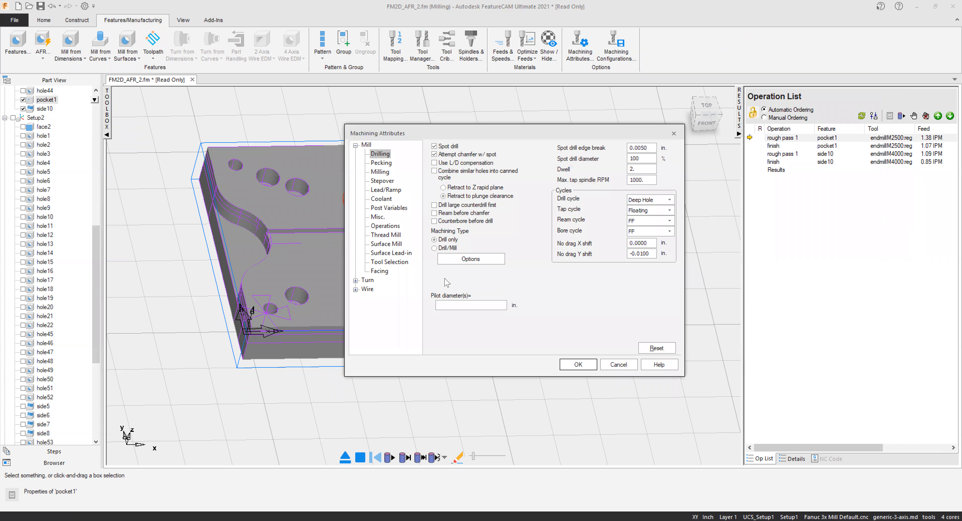
left_click(380, 172)
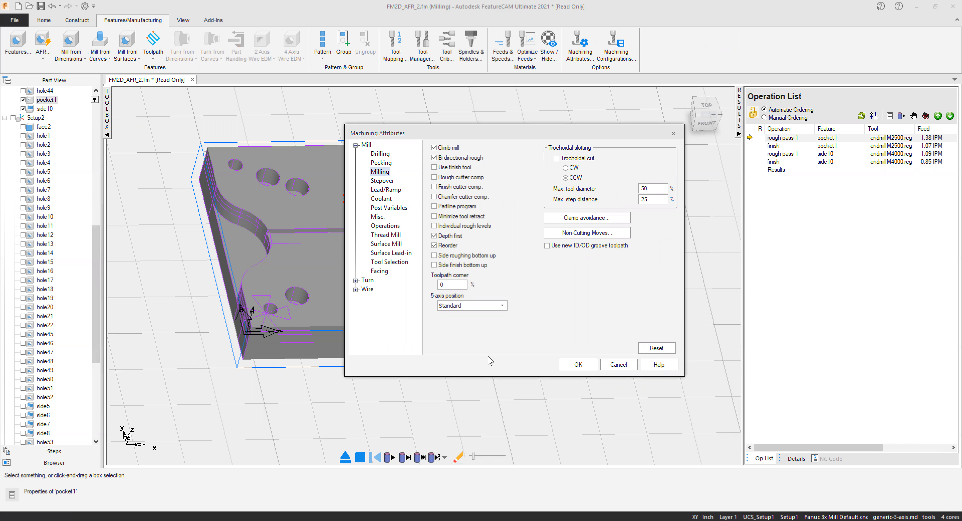
left_click(381, 272)
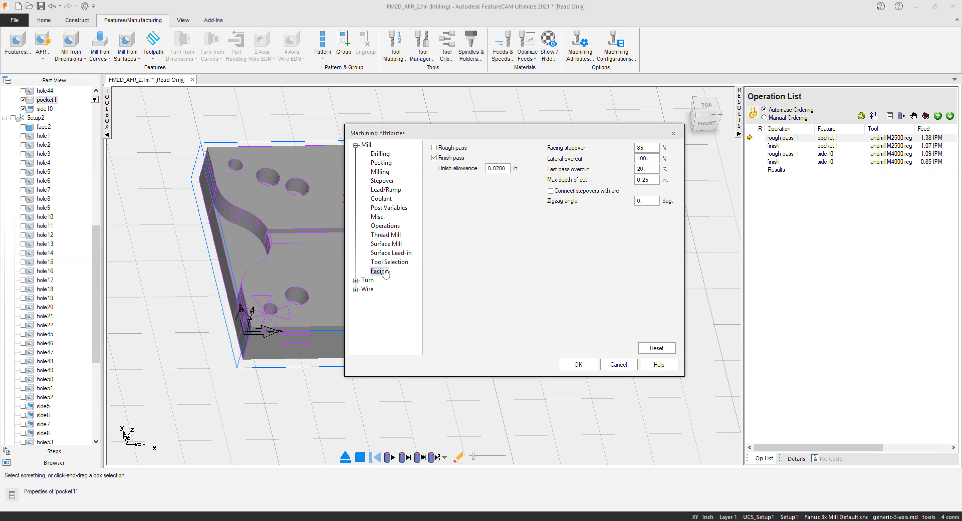
double_click(651, 149)
left_click(435, 149)
left_click(580, 365)
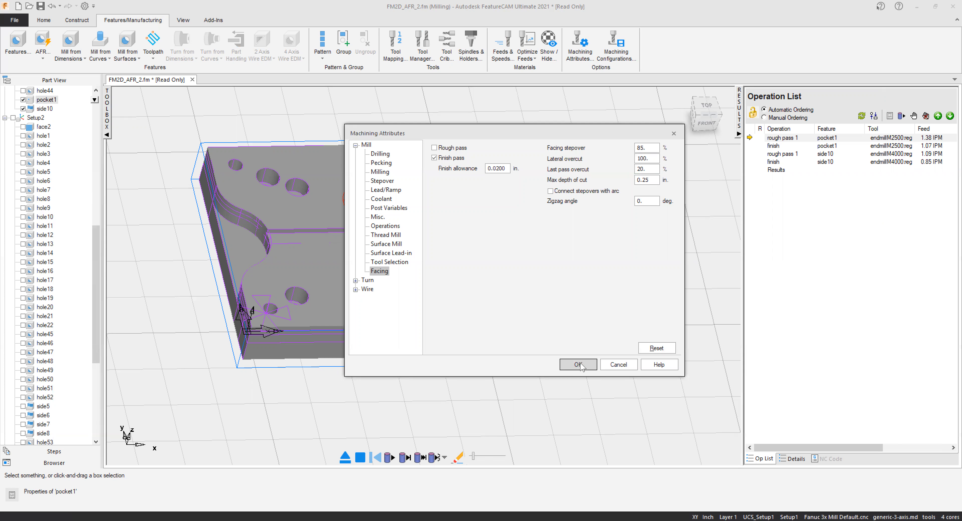